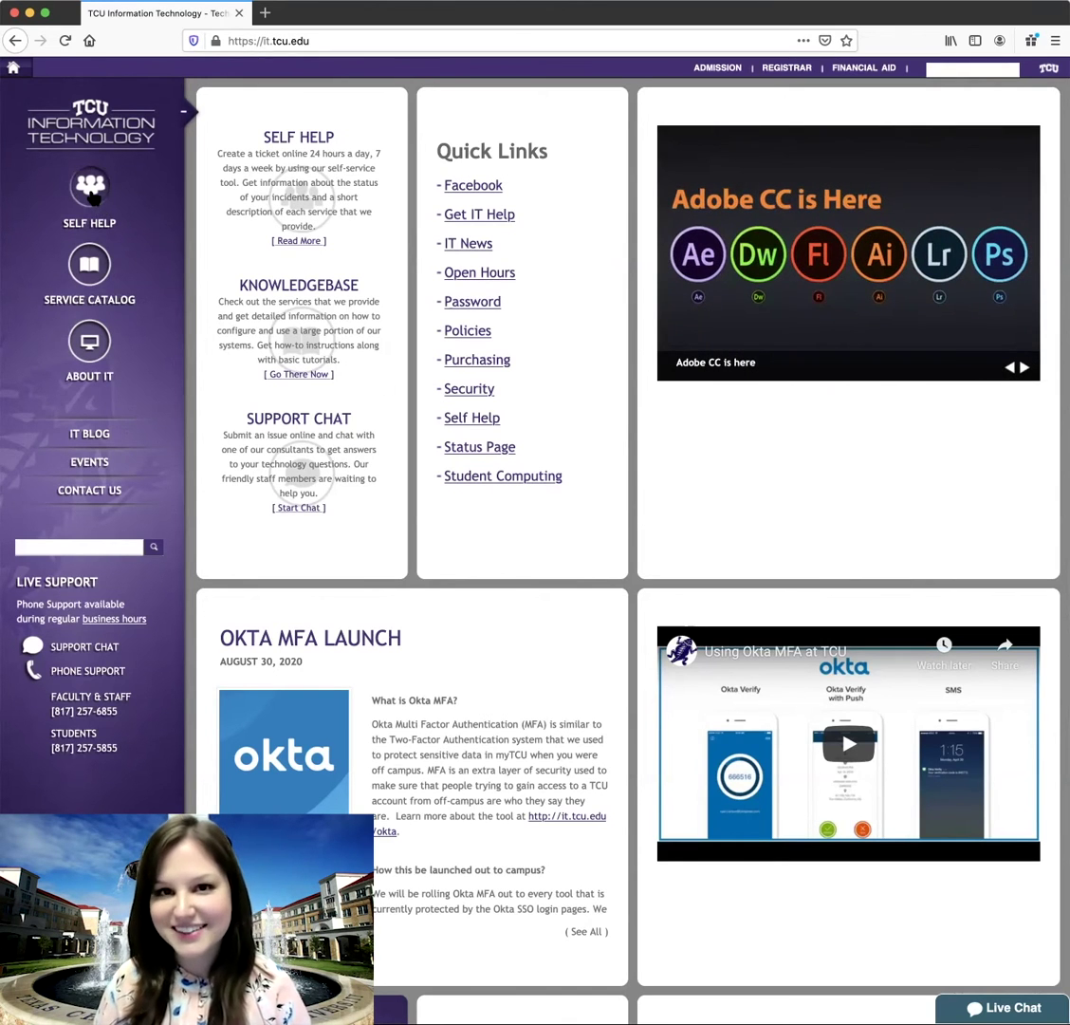
- Open the TCU IT Self Help page and scroll down toward the Cherwell portal login
click(91, 189)
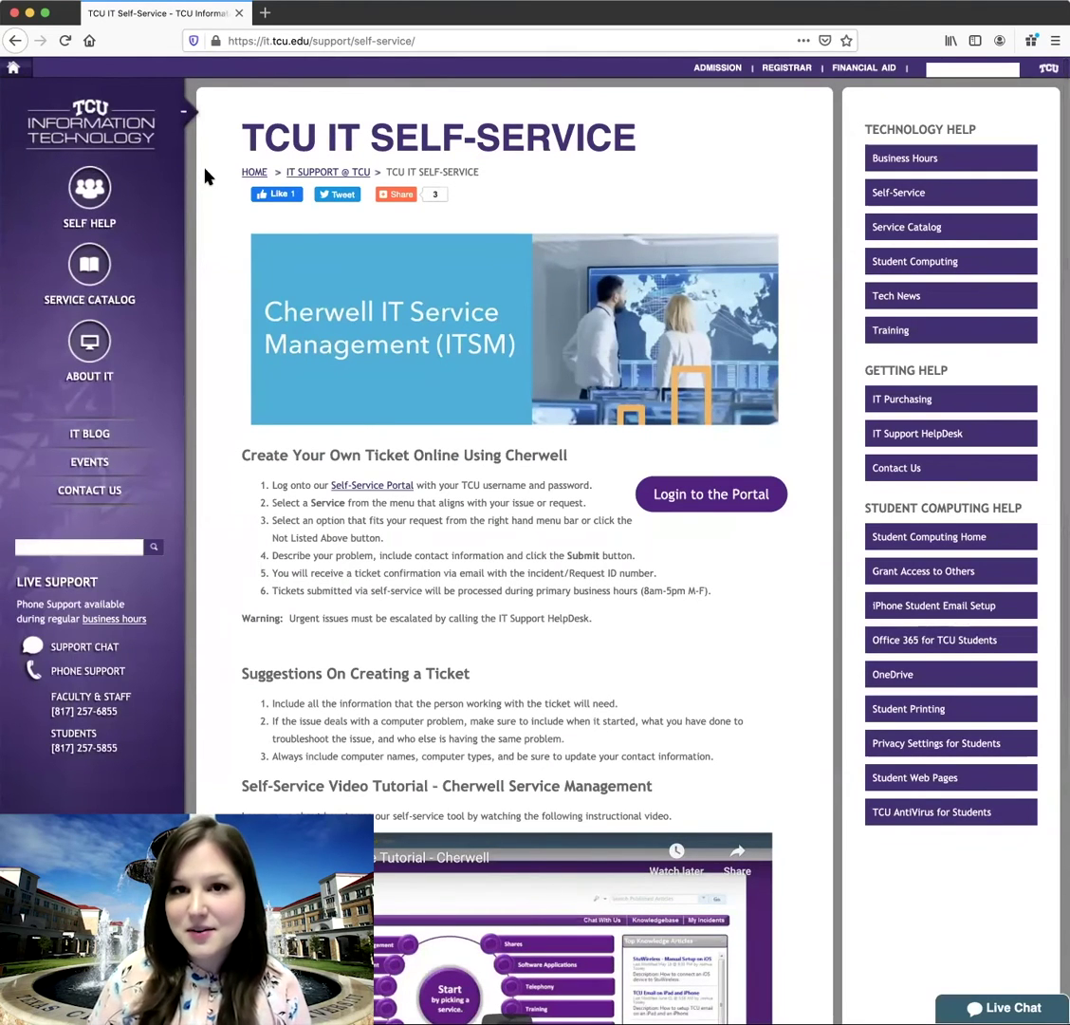
scroll(205, 176, down, 2)
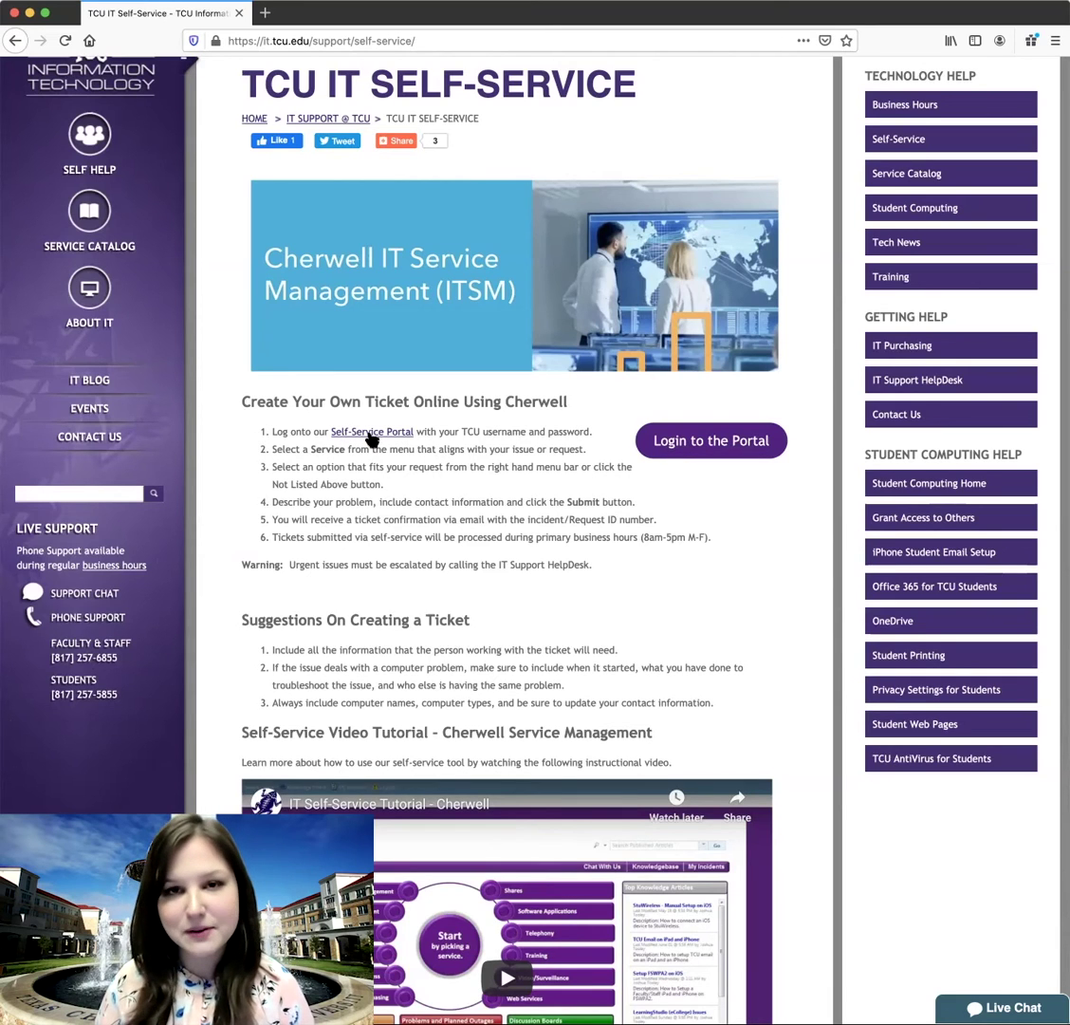
- Log in to the Cherwell portal and scroll through its services, open issues and alerts
click(701, 447)
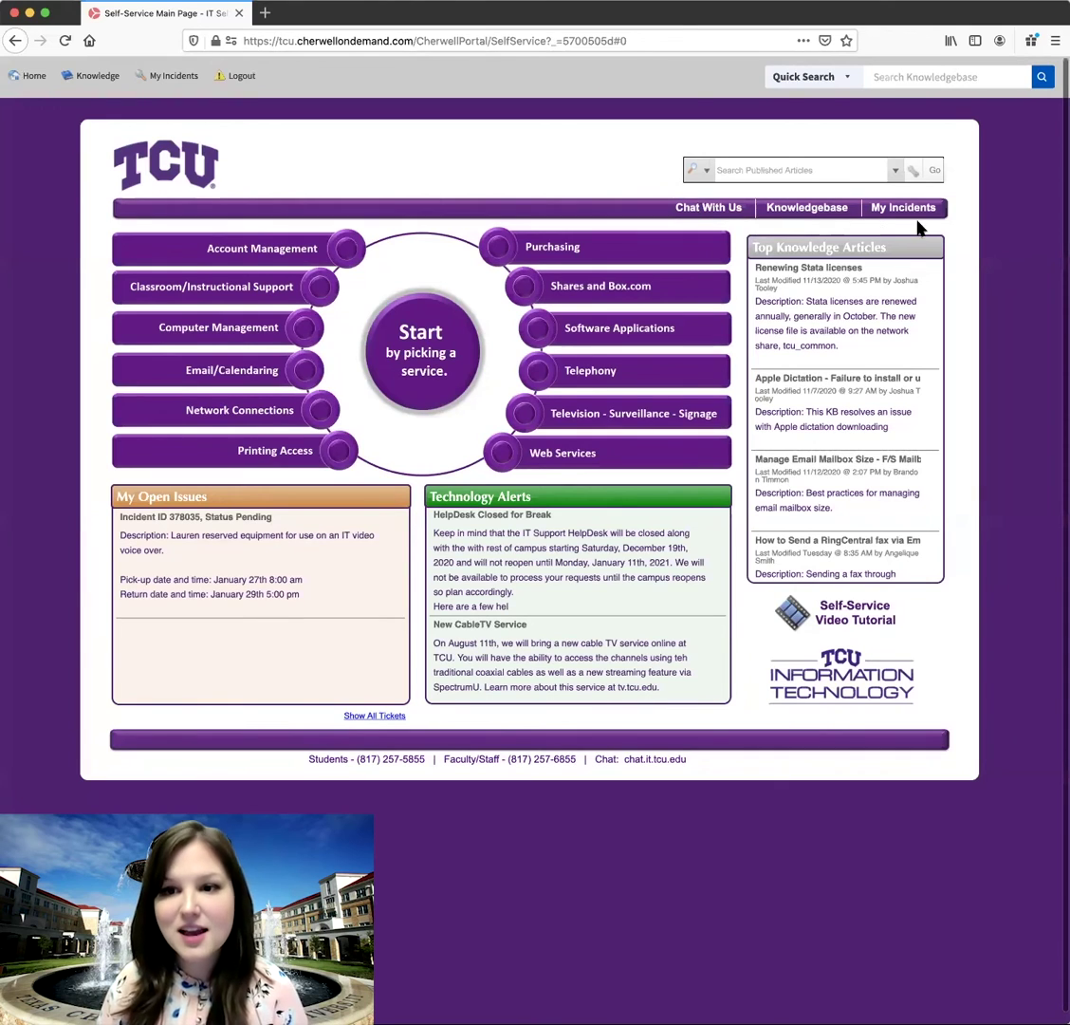
scroll(911, 223, down, 1)
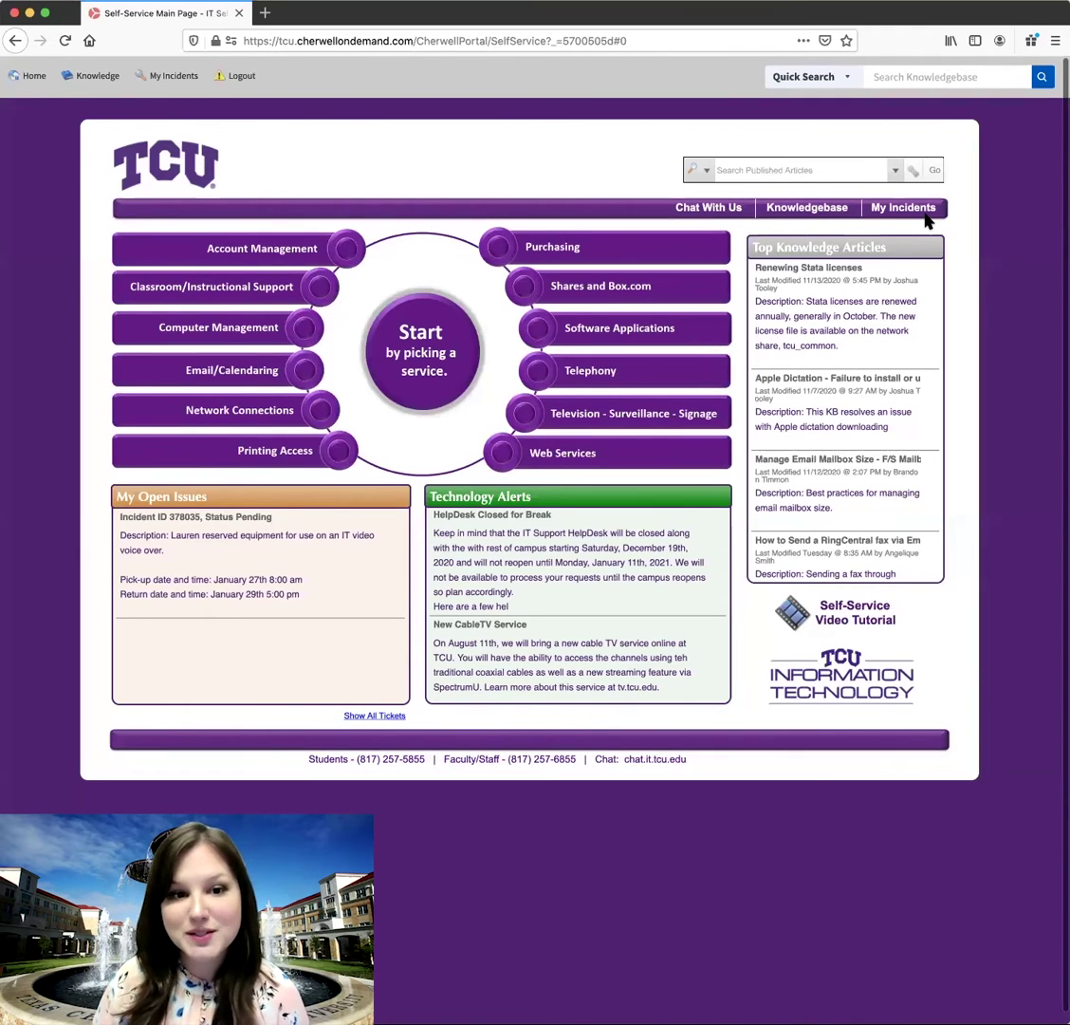
scroll(926, 221, down, 1)
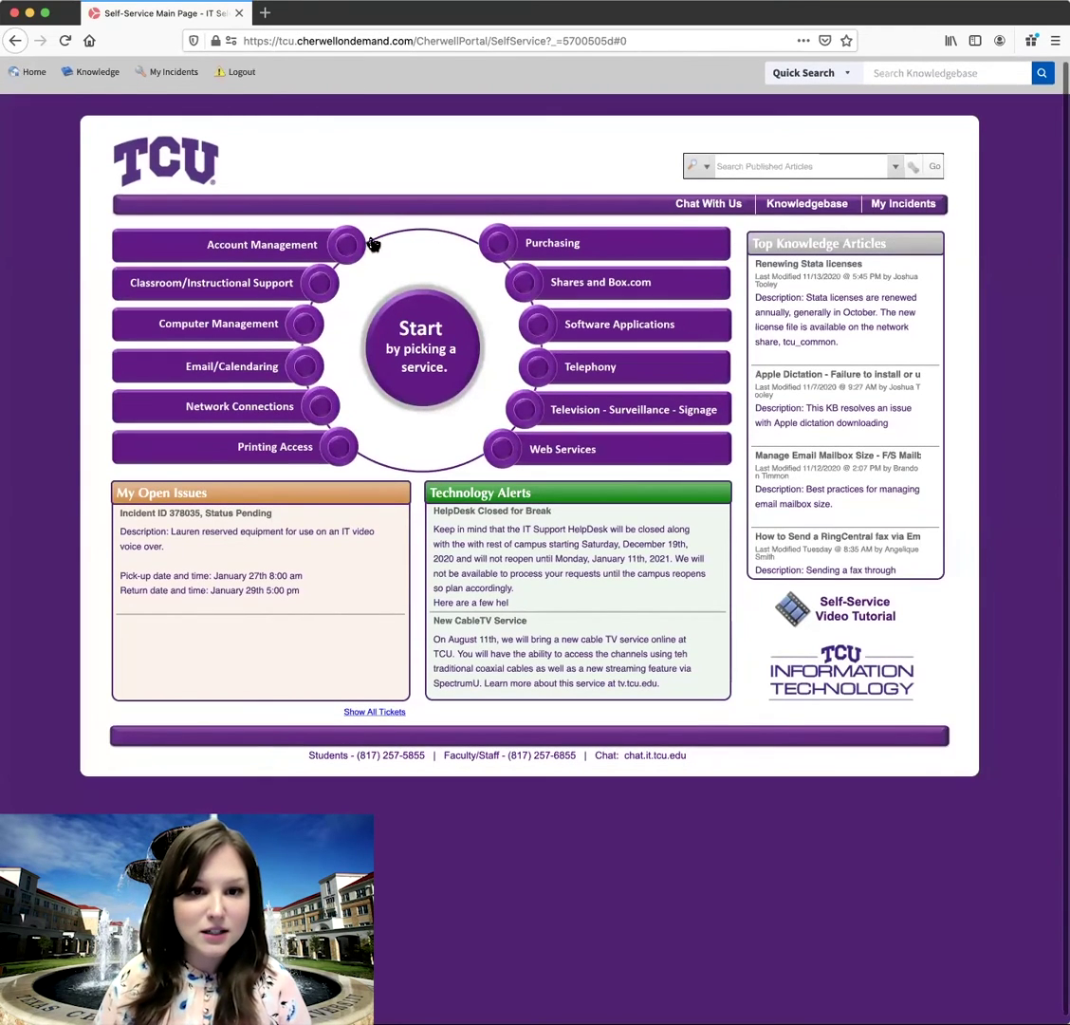
scroll(338, 247, up, 1)
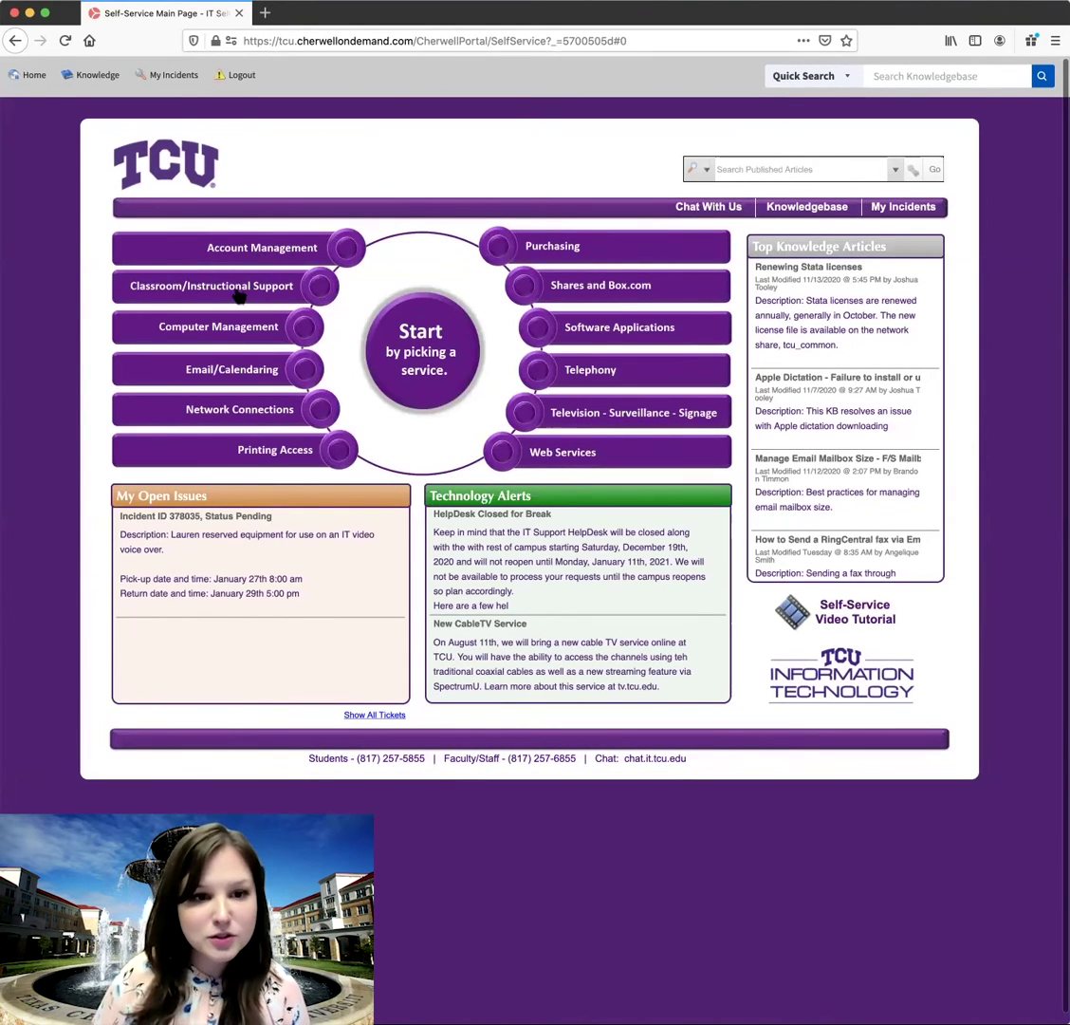
scroll(241, 296, down, 1)
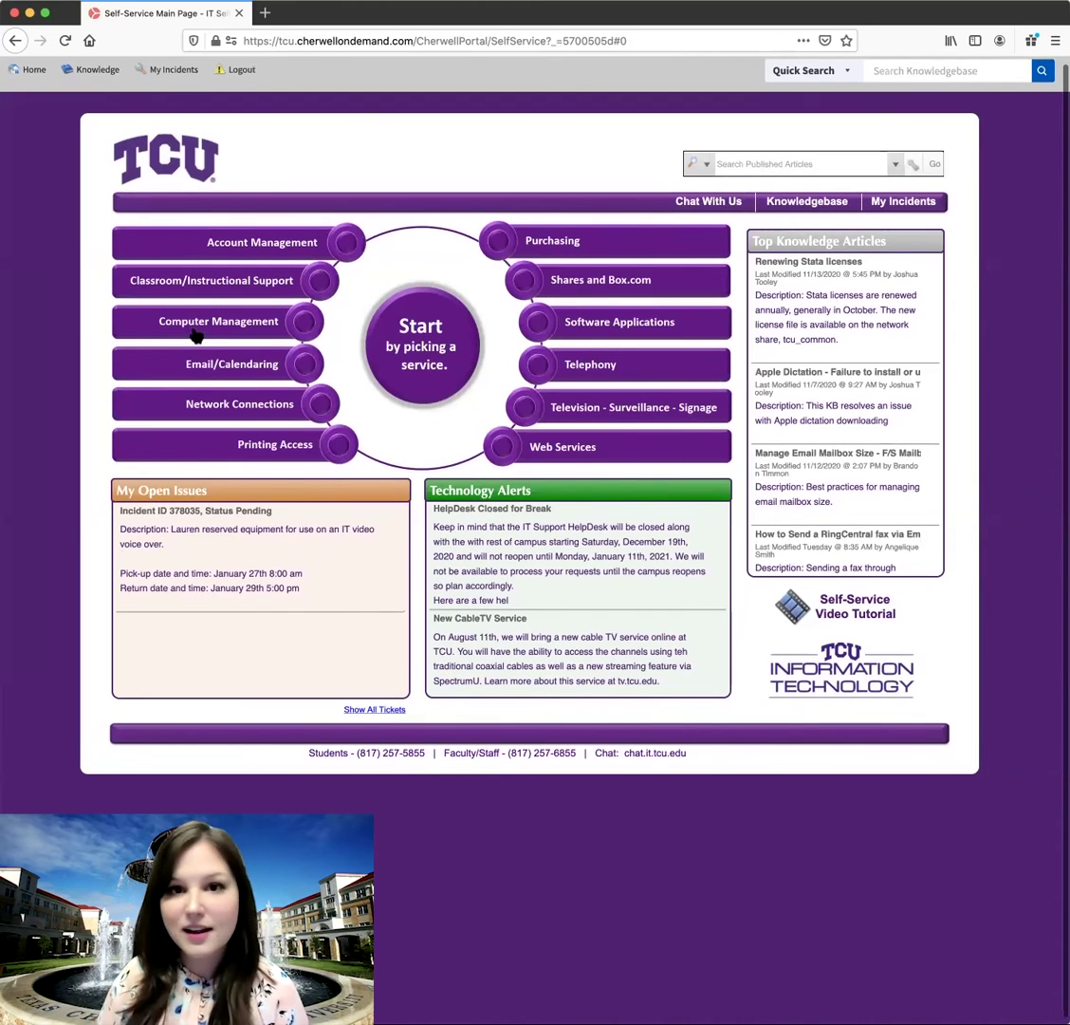
scroll(211, 402, up, 1)
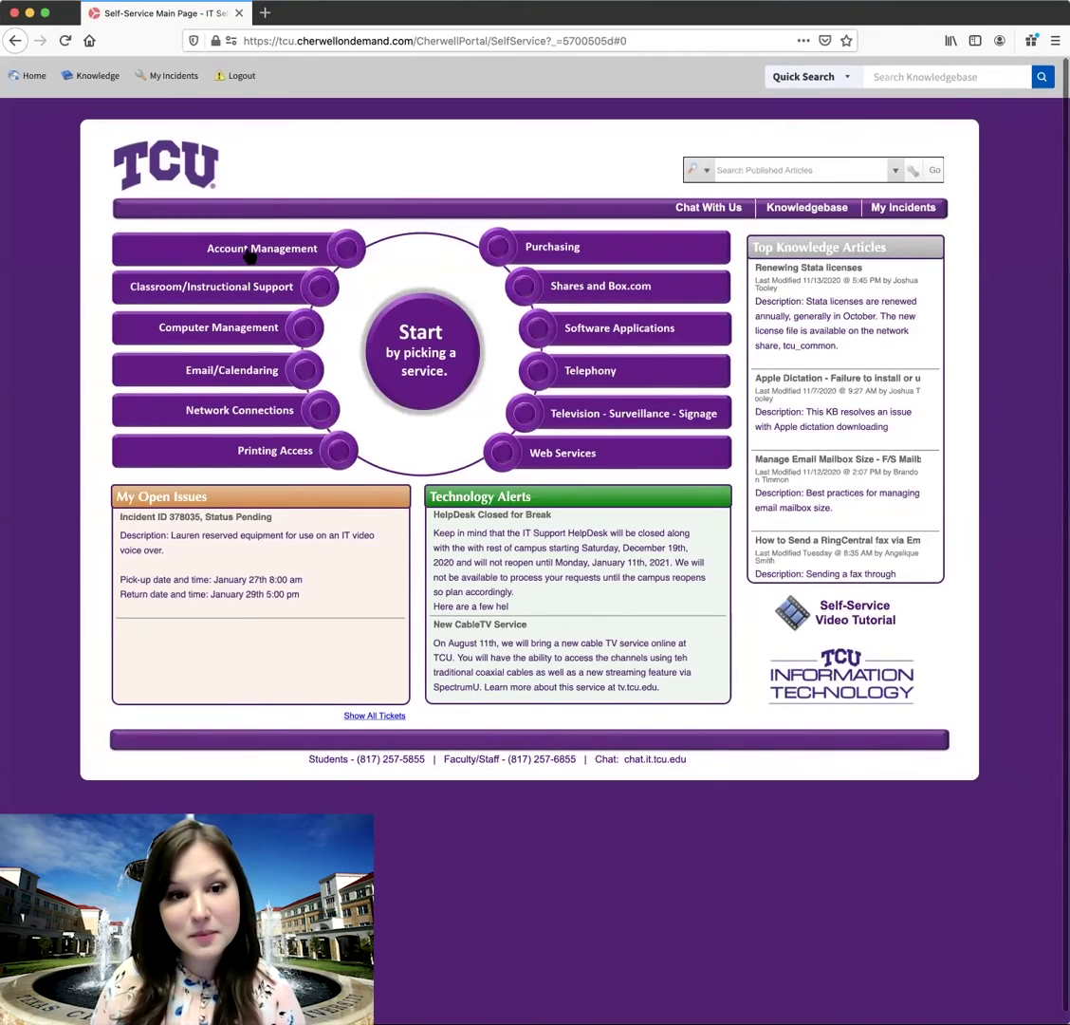
scroll(257, 252, down, 1)
click(256, 249)
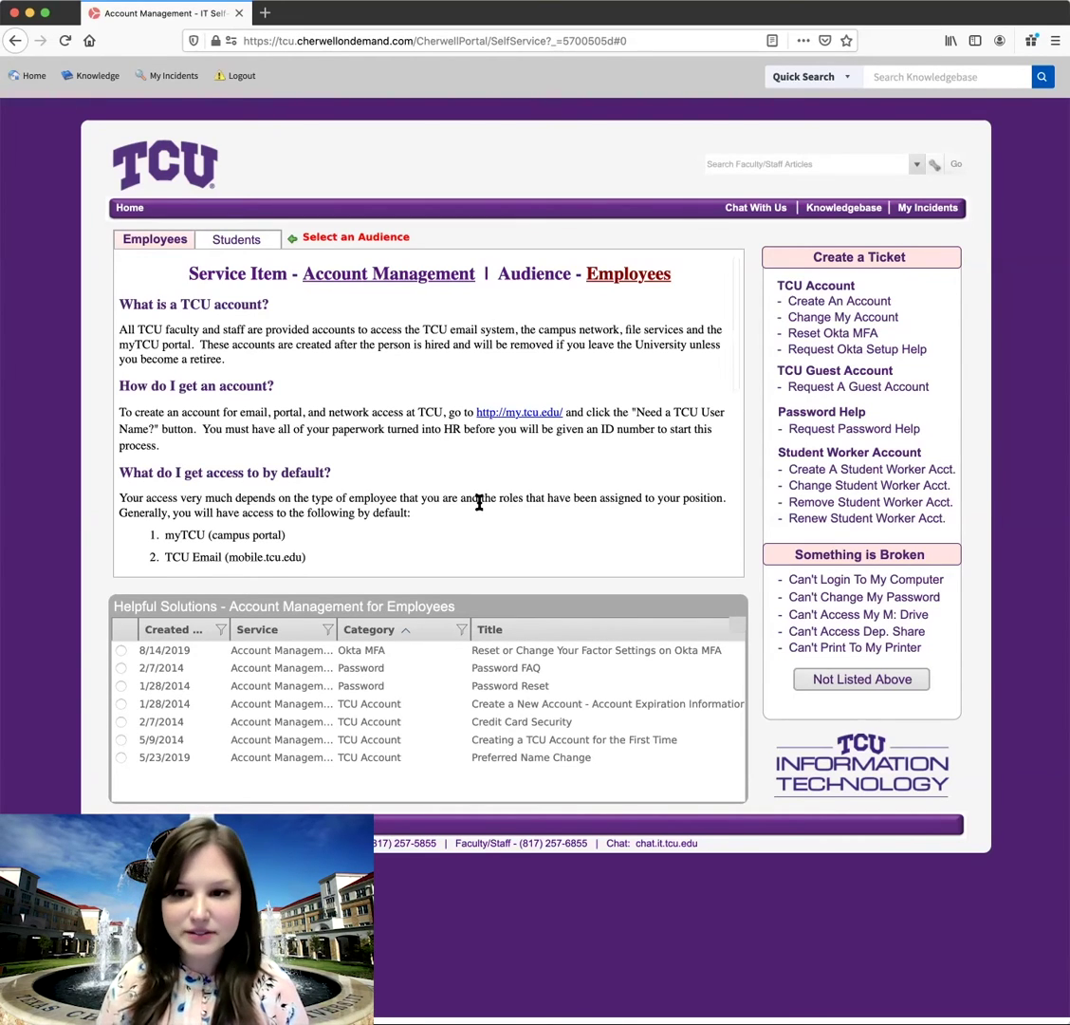
- Scroll the Employees Account Management page down to its Create a Ticket links
scroll(726, 373, down, 1)
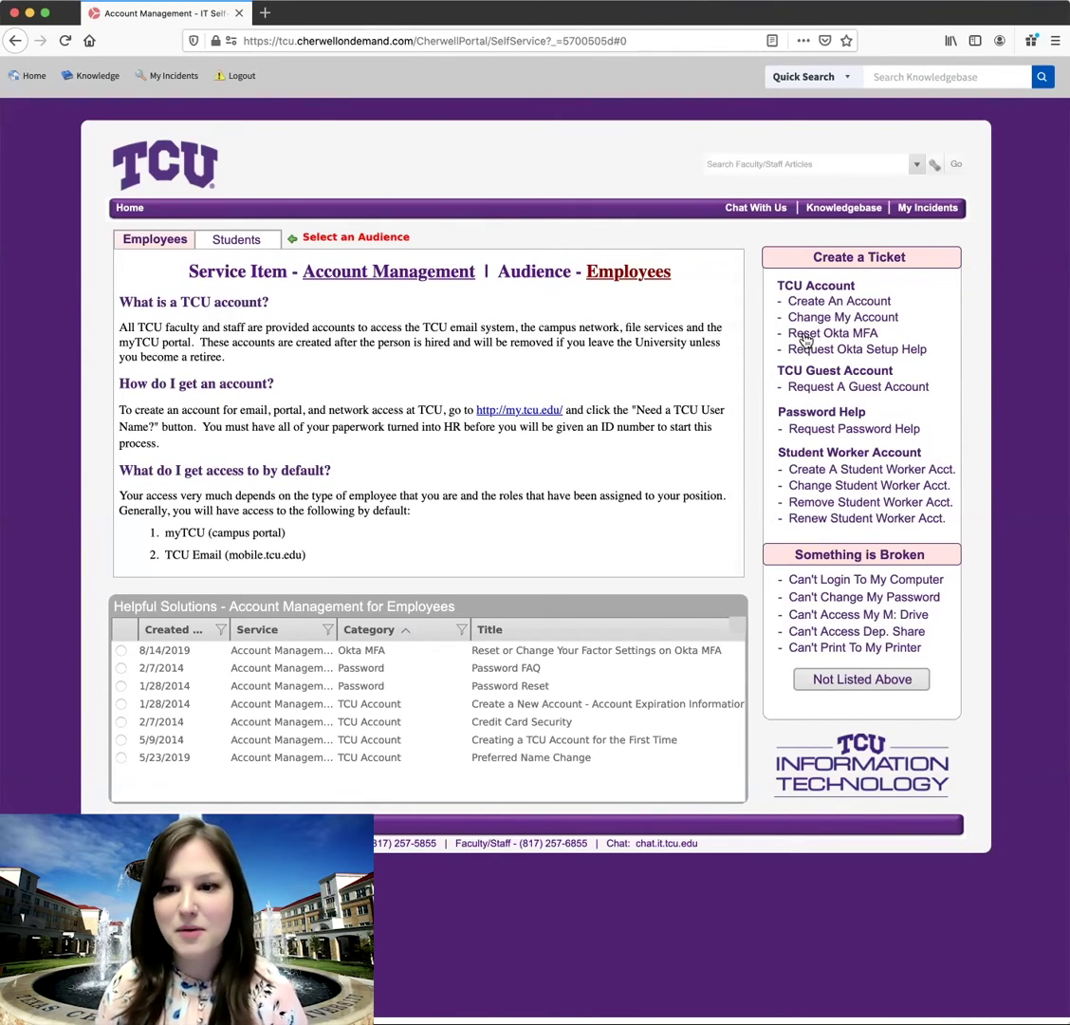
- Start a Reset Okta MFA ticket, enter 'Cl' as the building, and choose Email for contact
click(804, 338)
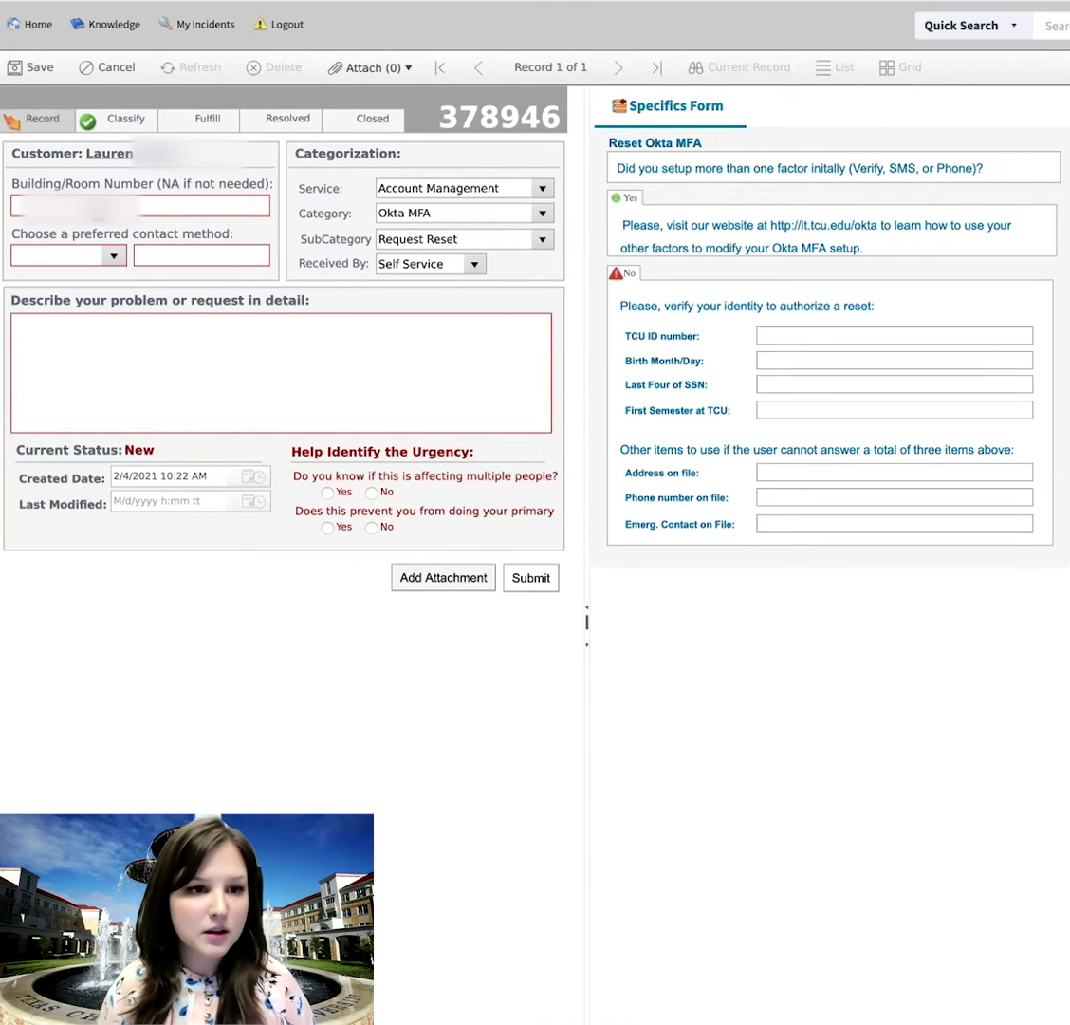
click(91, 203)
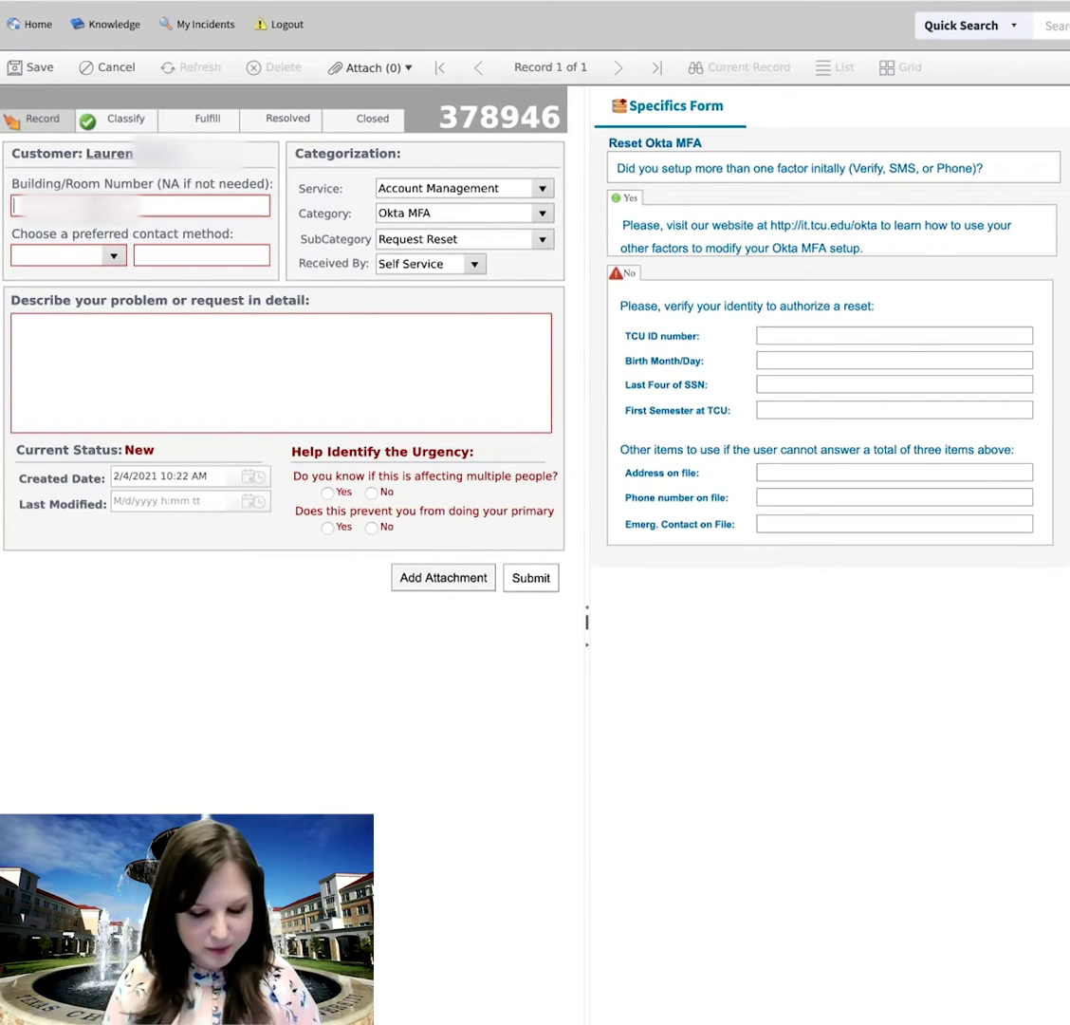
text(Cl)
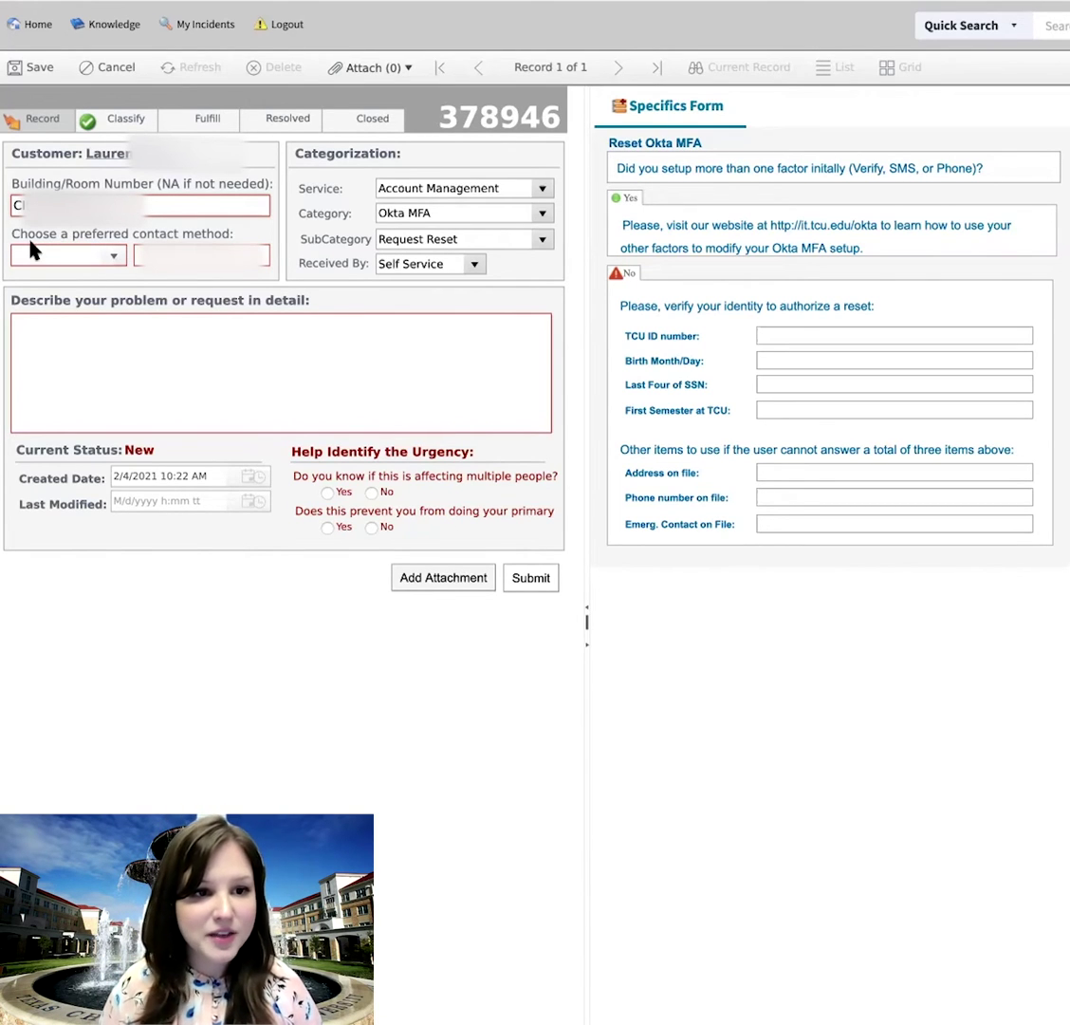
click(114, 259)
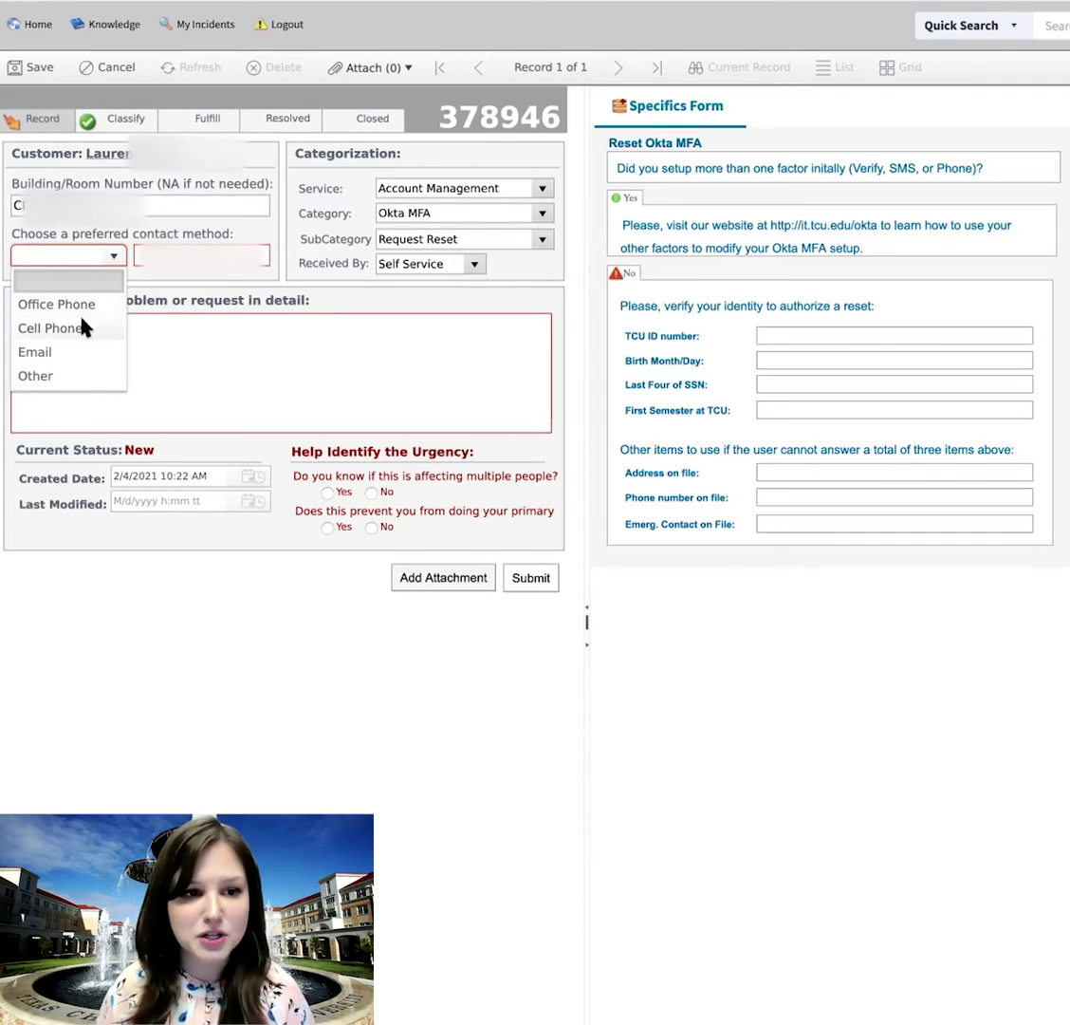
click(49, 353)
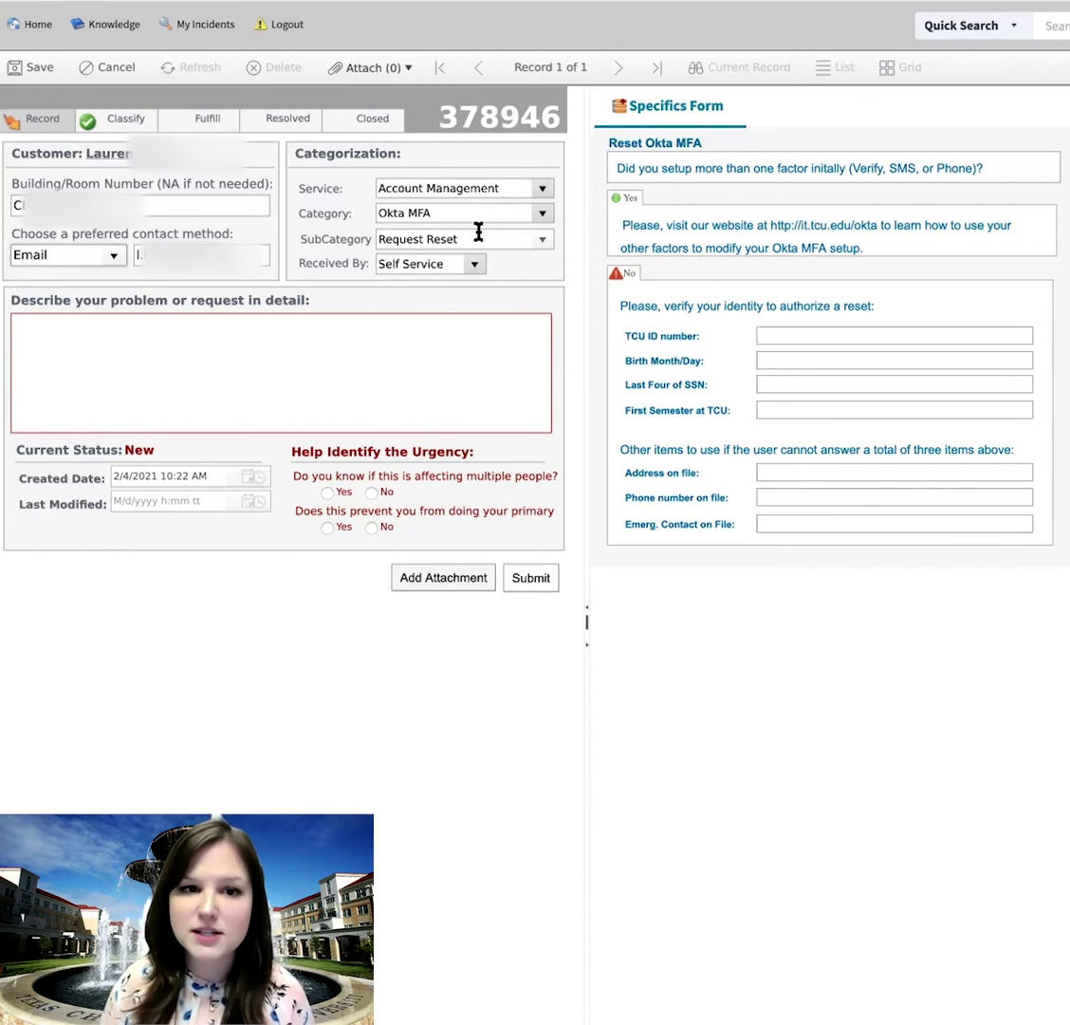
click(543, 214)
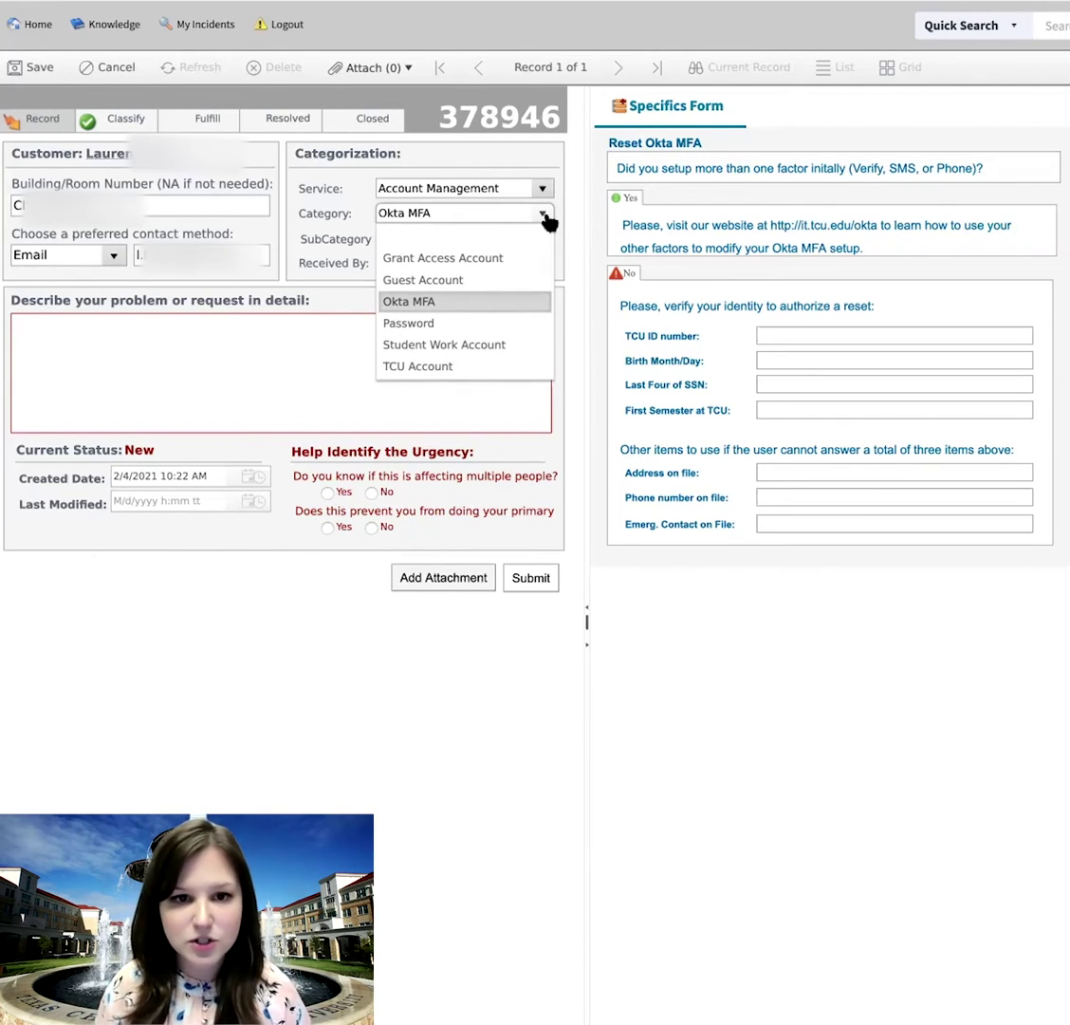
click(576, 225)
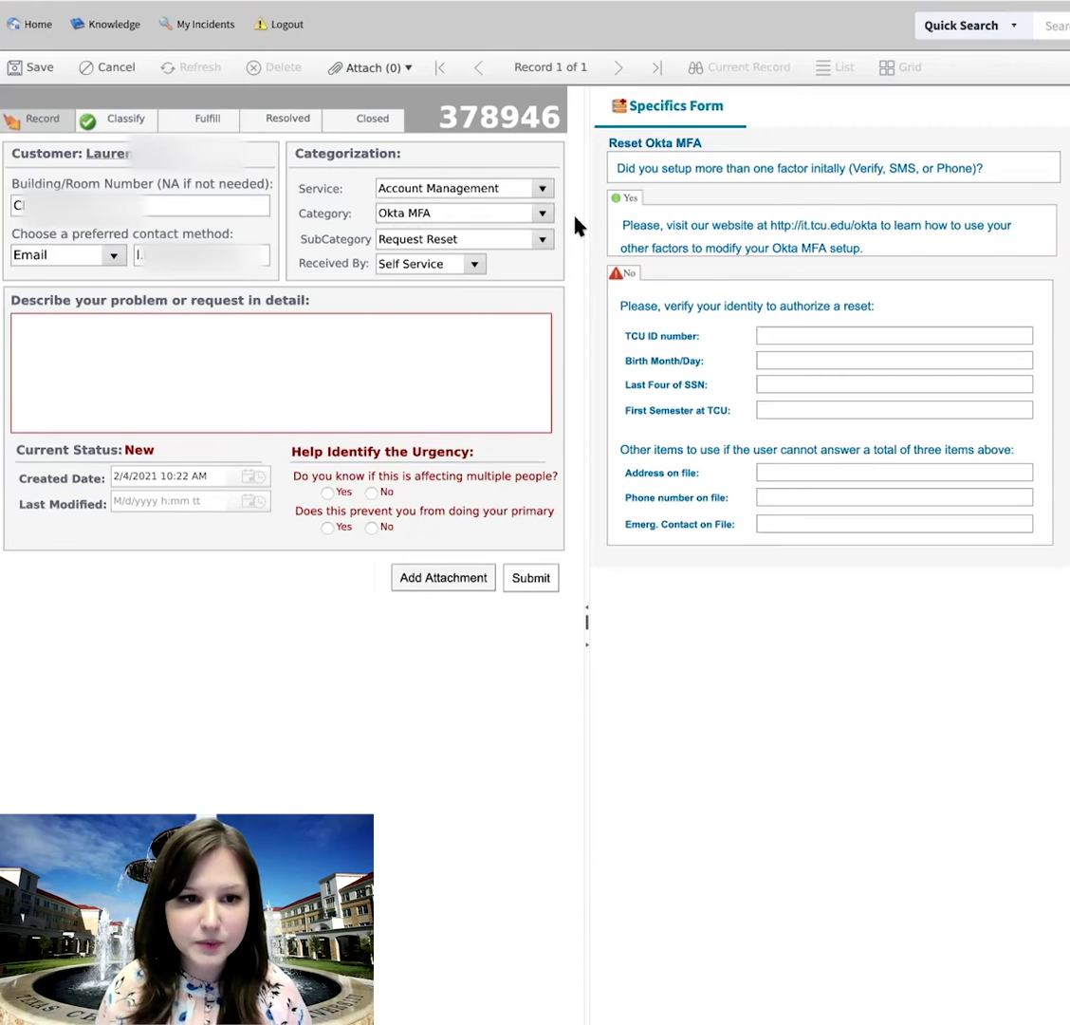
click(122, 350)
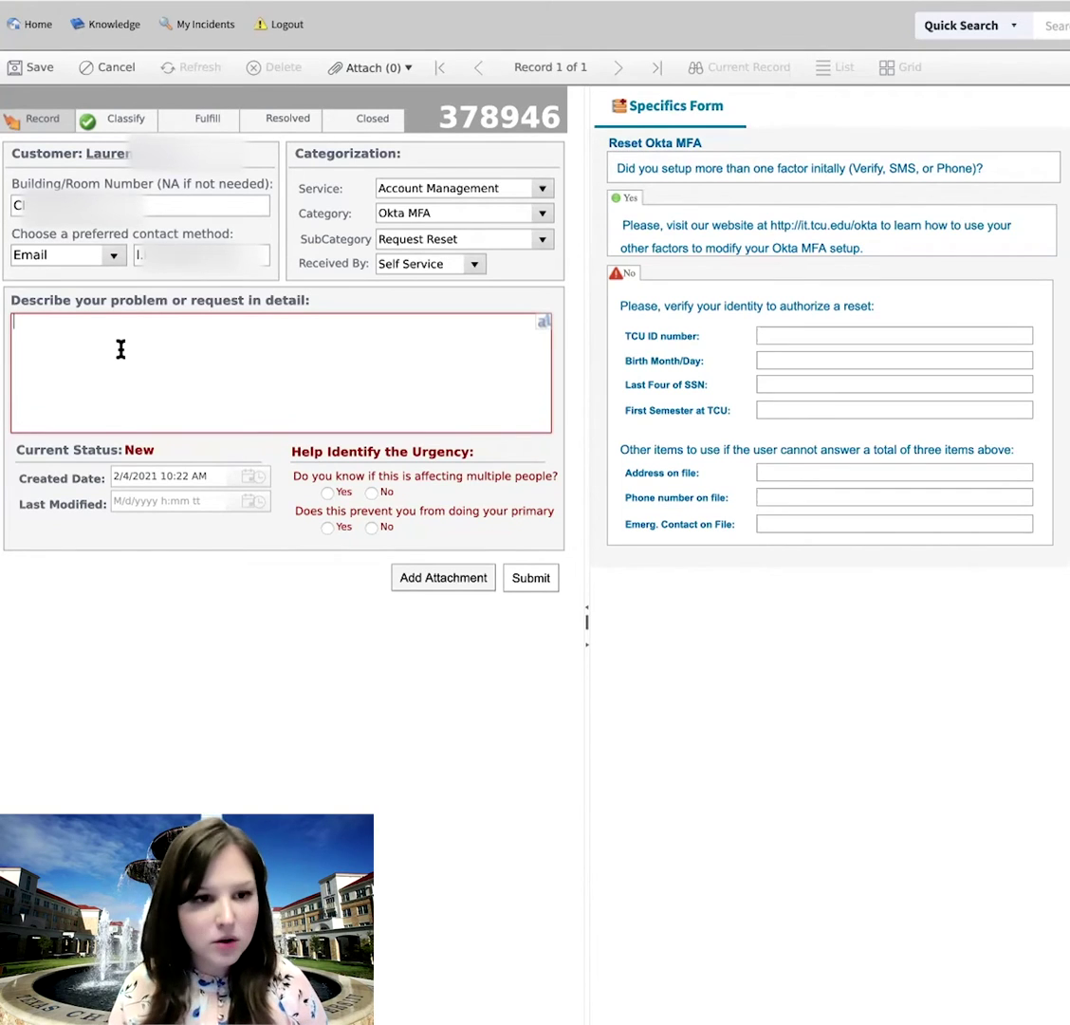
- Describe the problem: 'I got a new cell phone number and need help resetting Okta MFA.'
text(I )
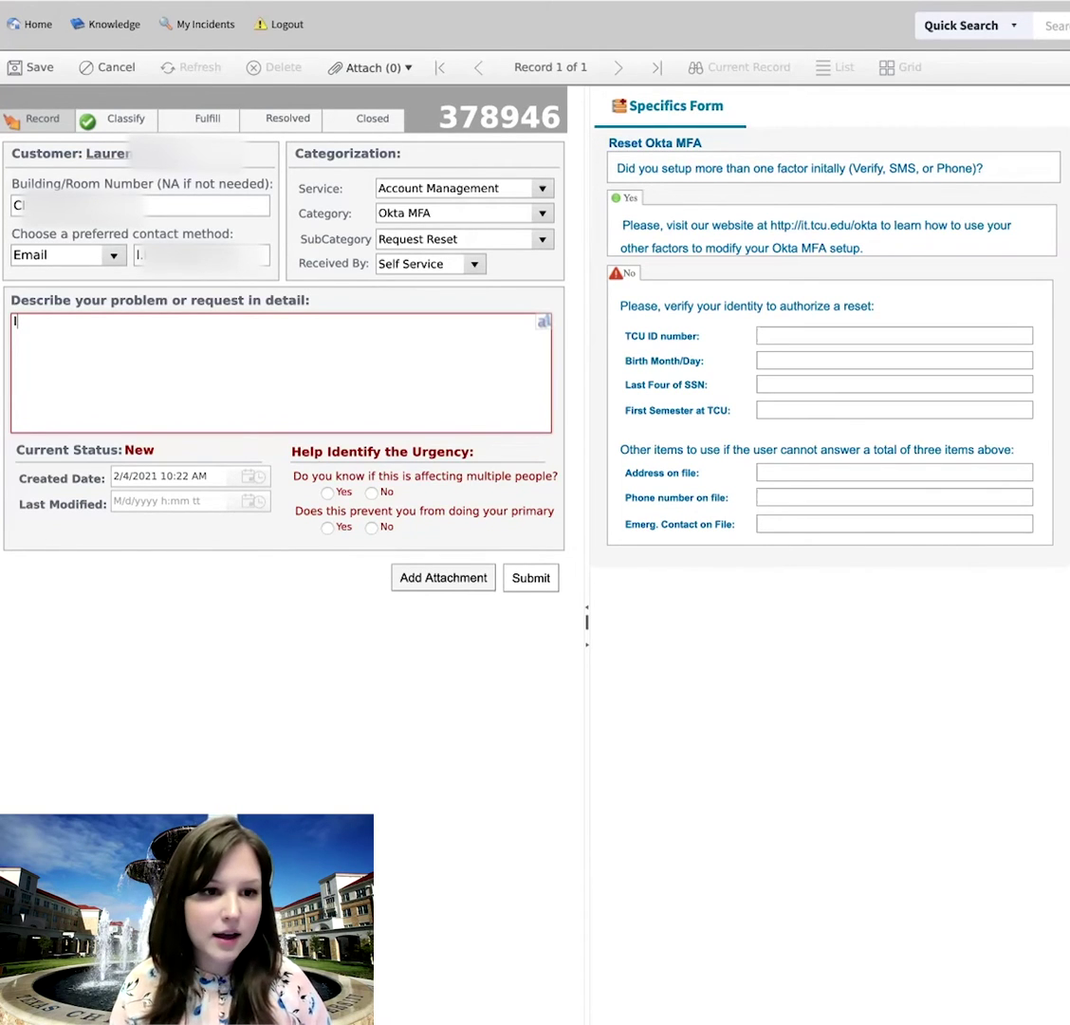
text(got a new)
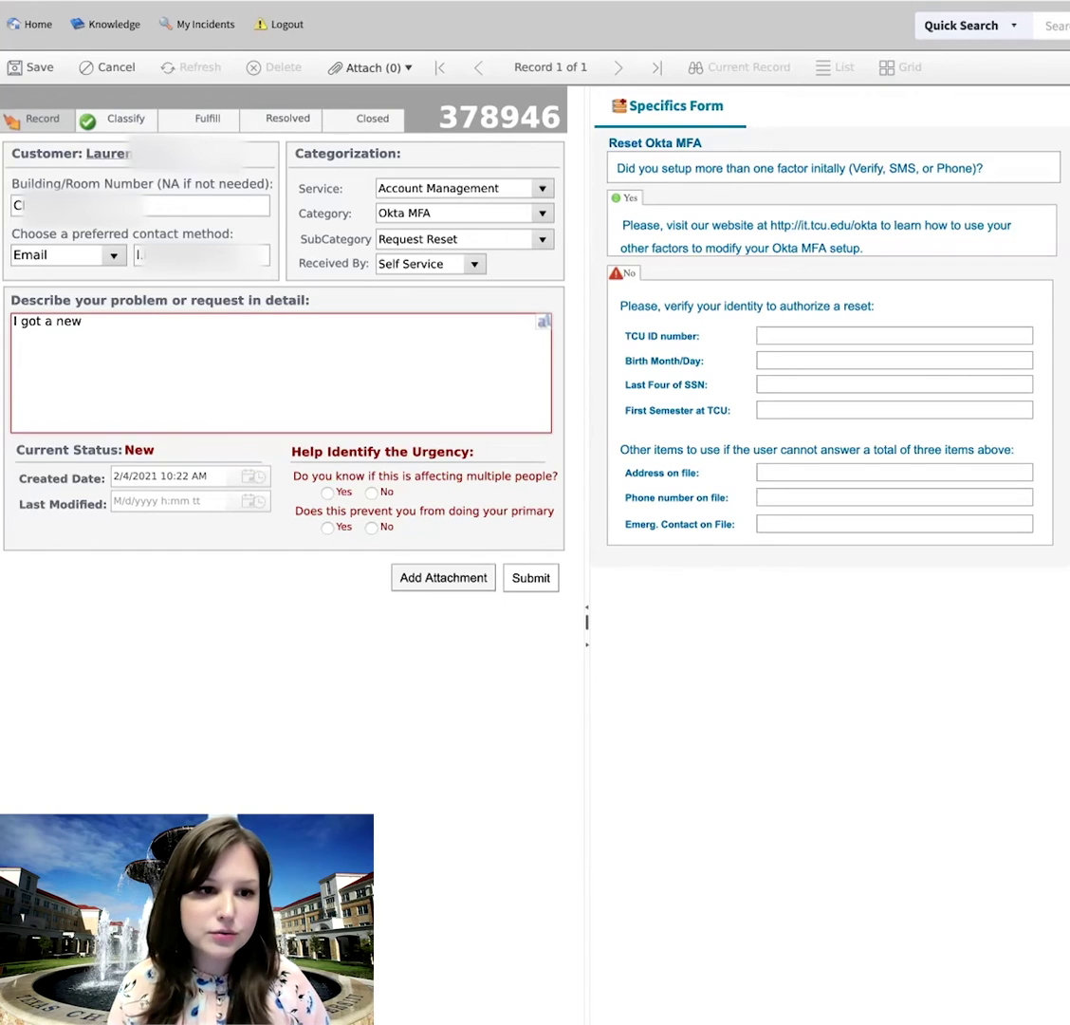
text( cell phone n)
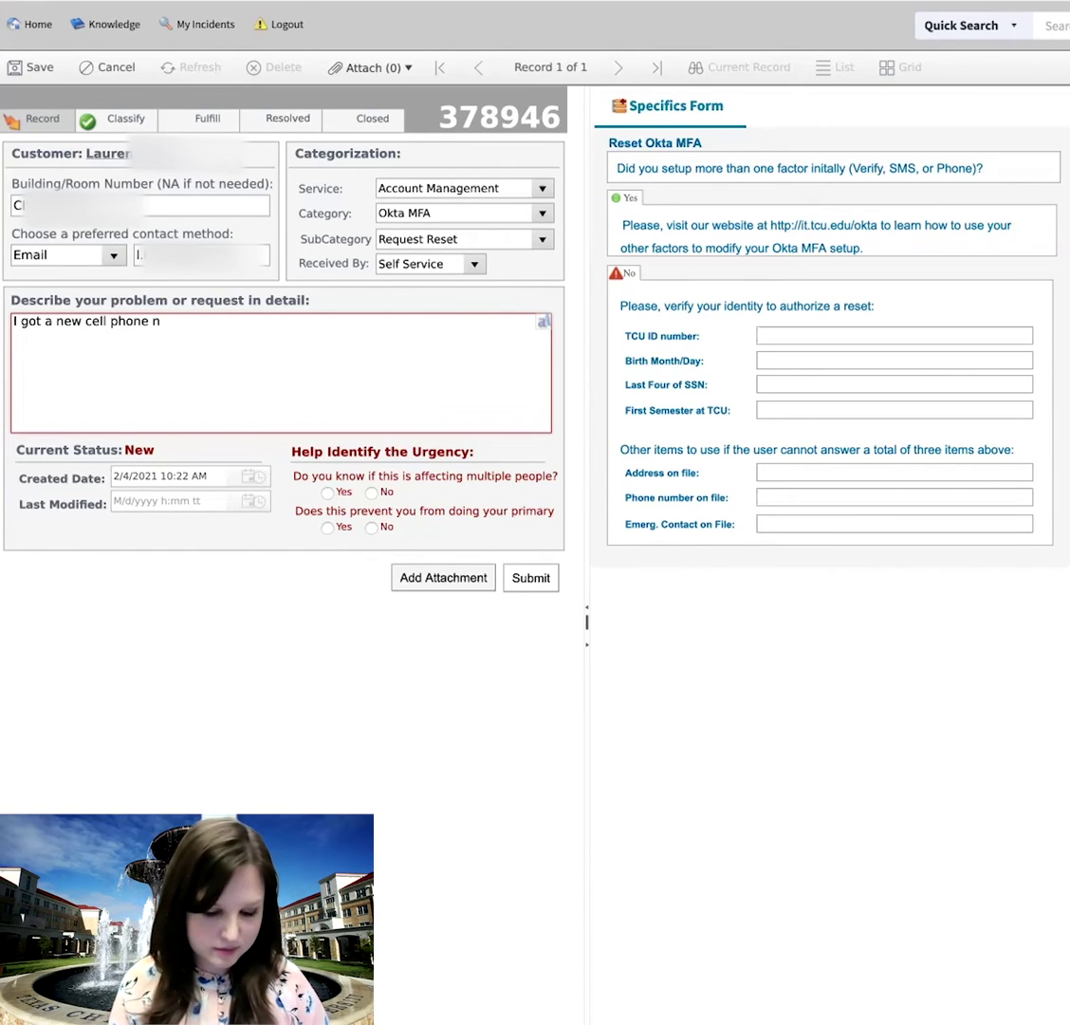
text(umber and need he)
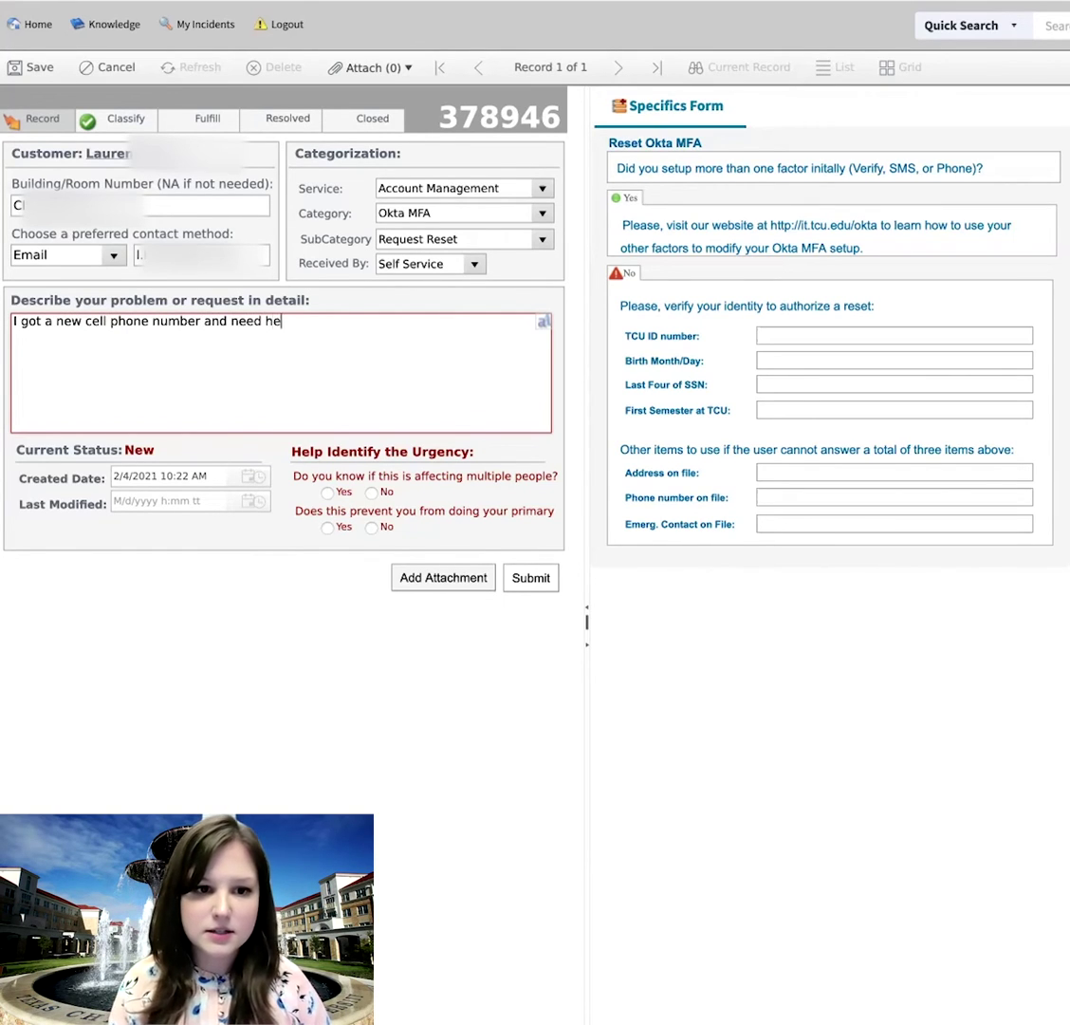
text(lp resetting Oka)
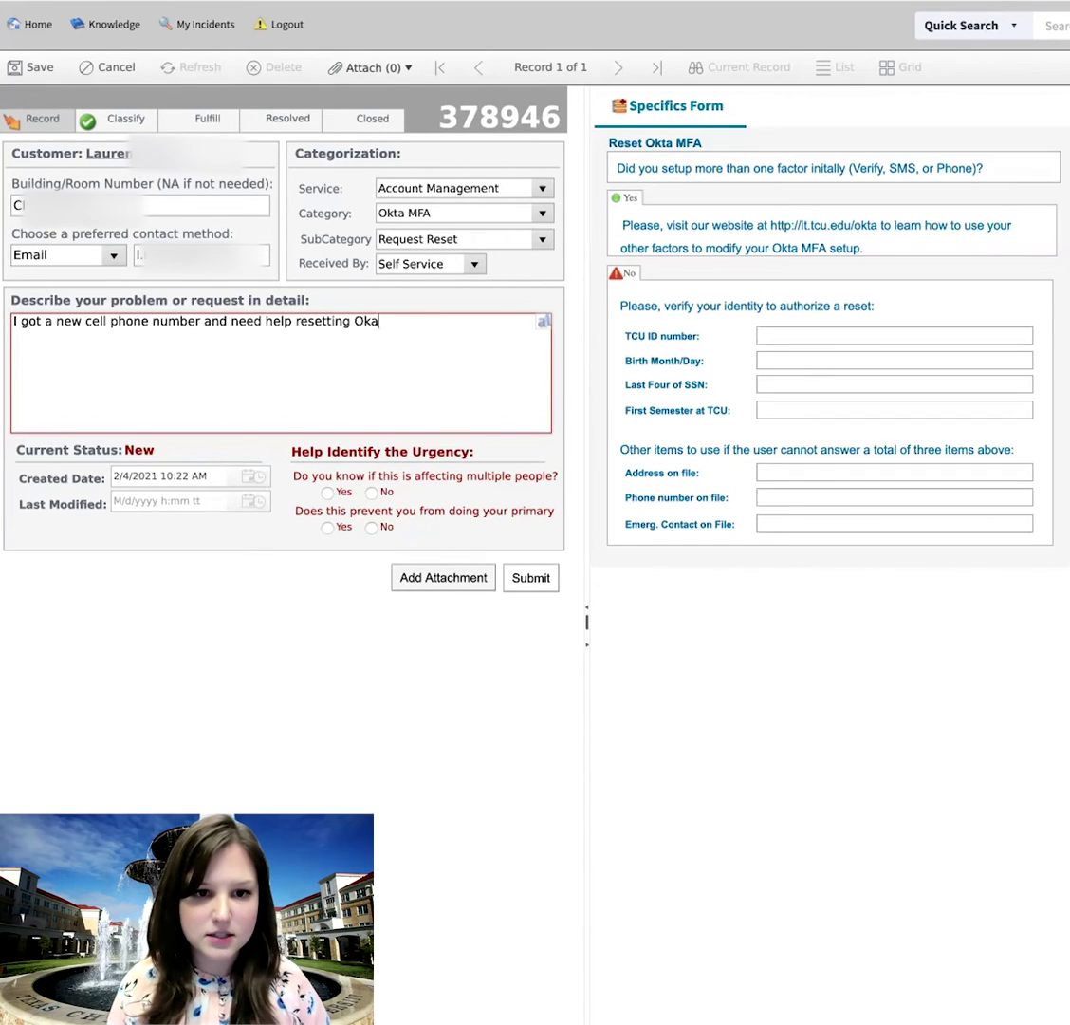
key(BackSpace)
text(ta M)
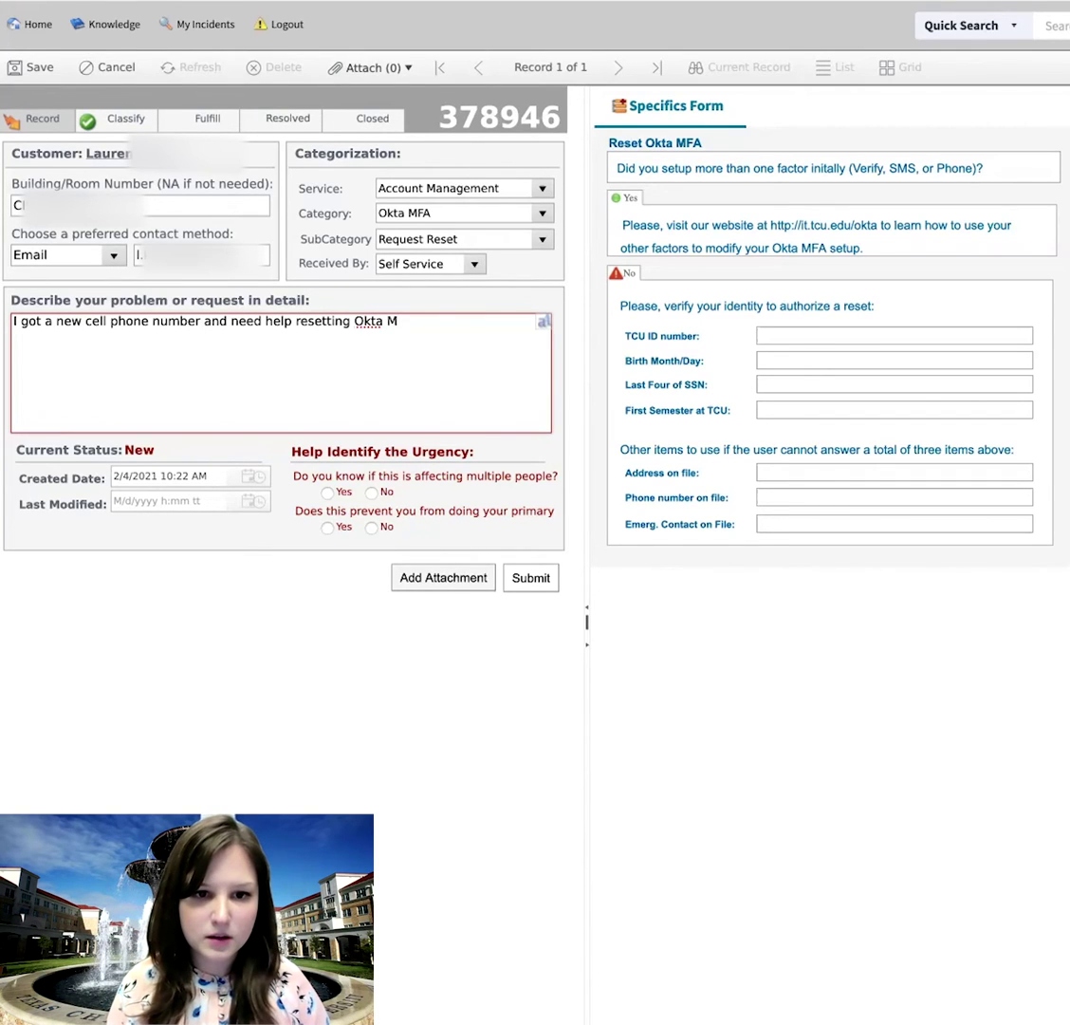
text(FA)
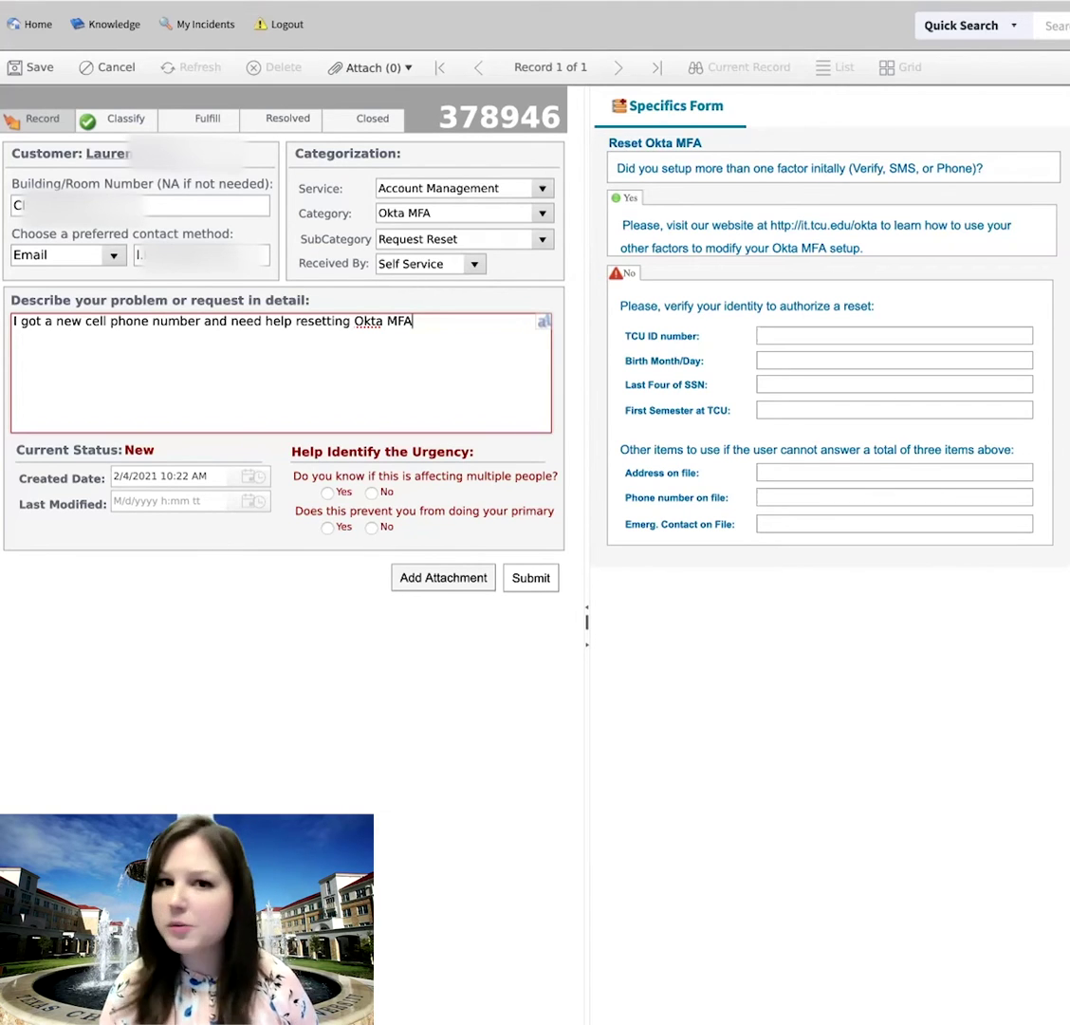
text(.)
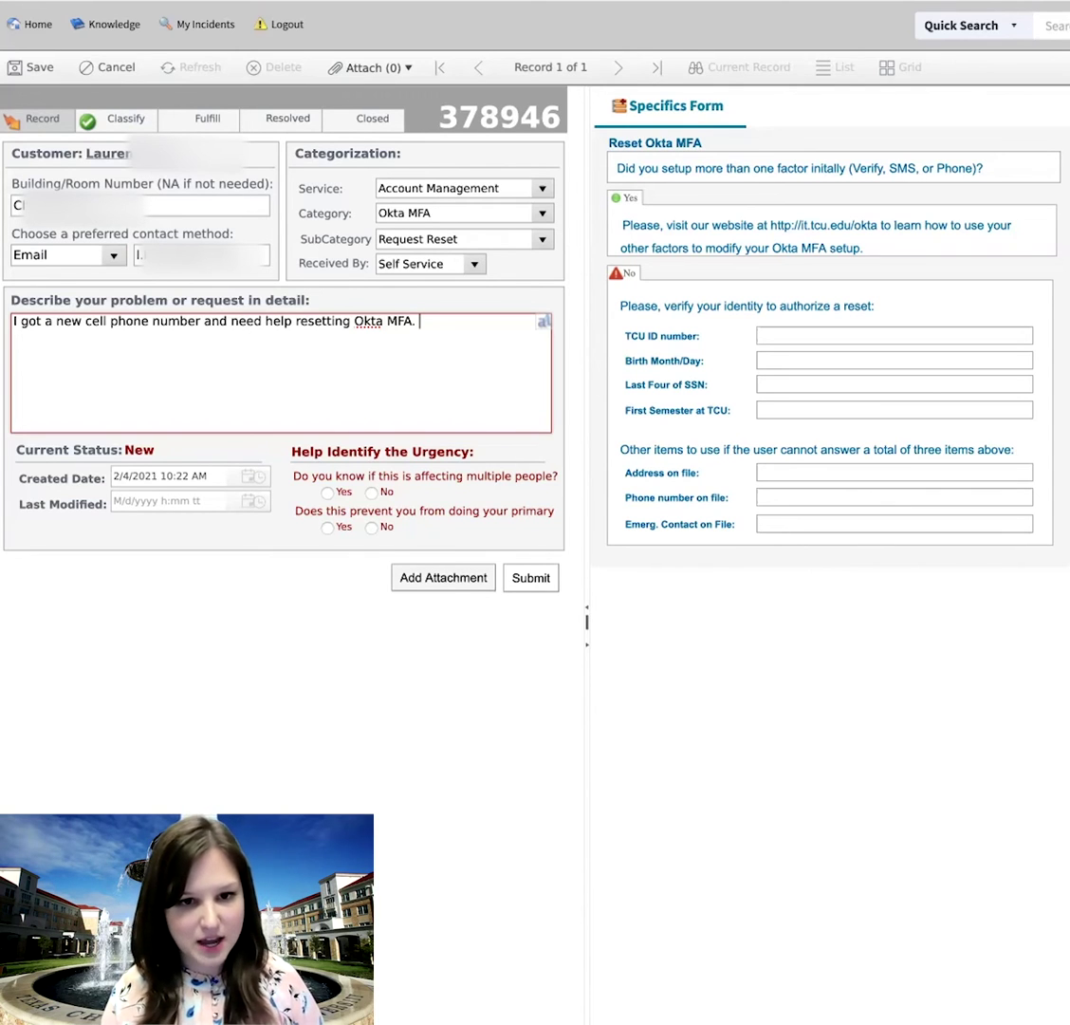
- Add a new line: available Thursday after 12pm, anytime Friday, Monday before 12pm
key(Return)
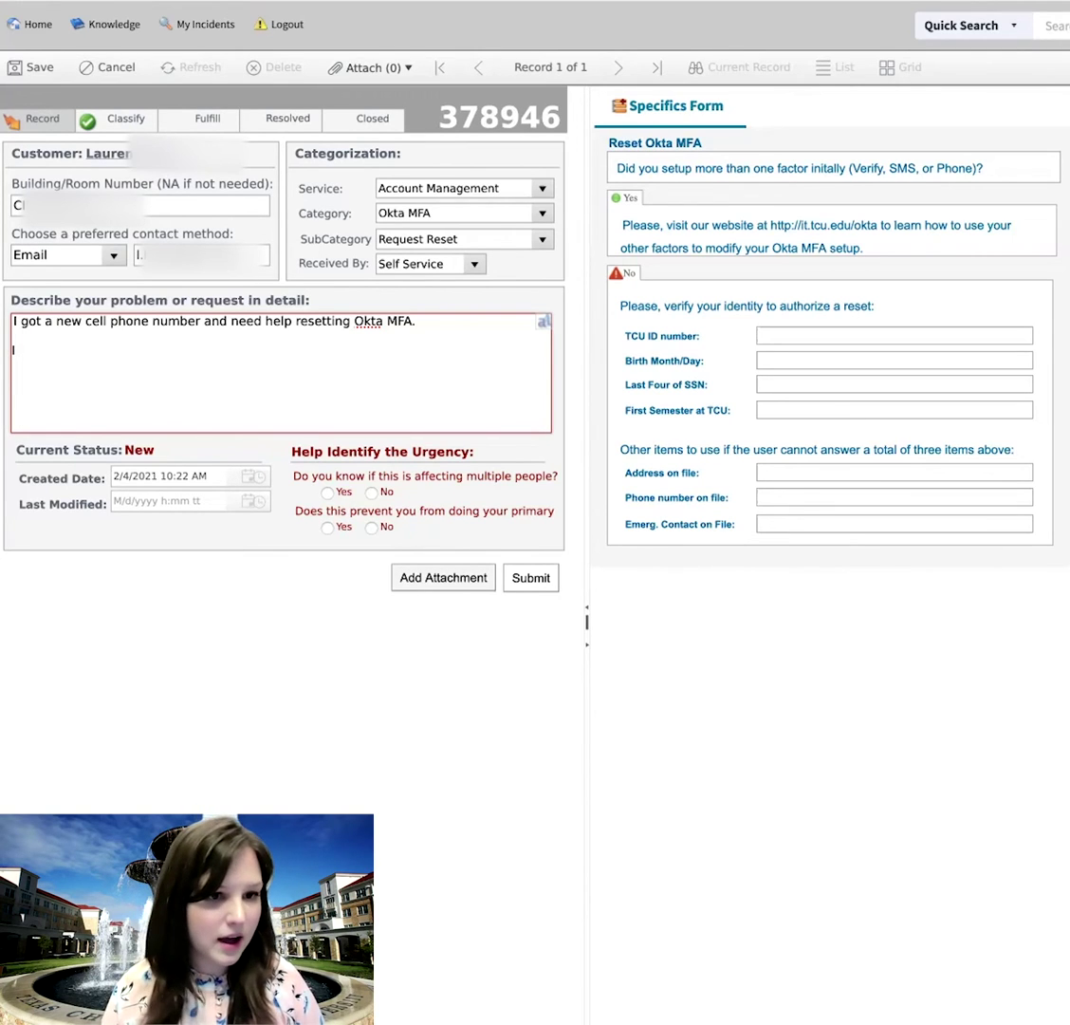
text(I am availab)
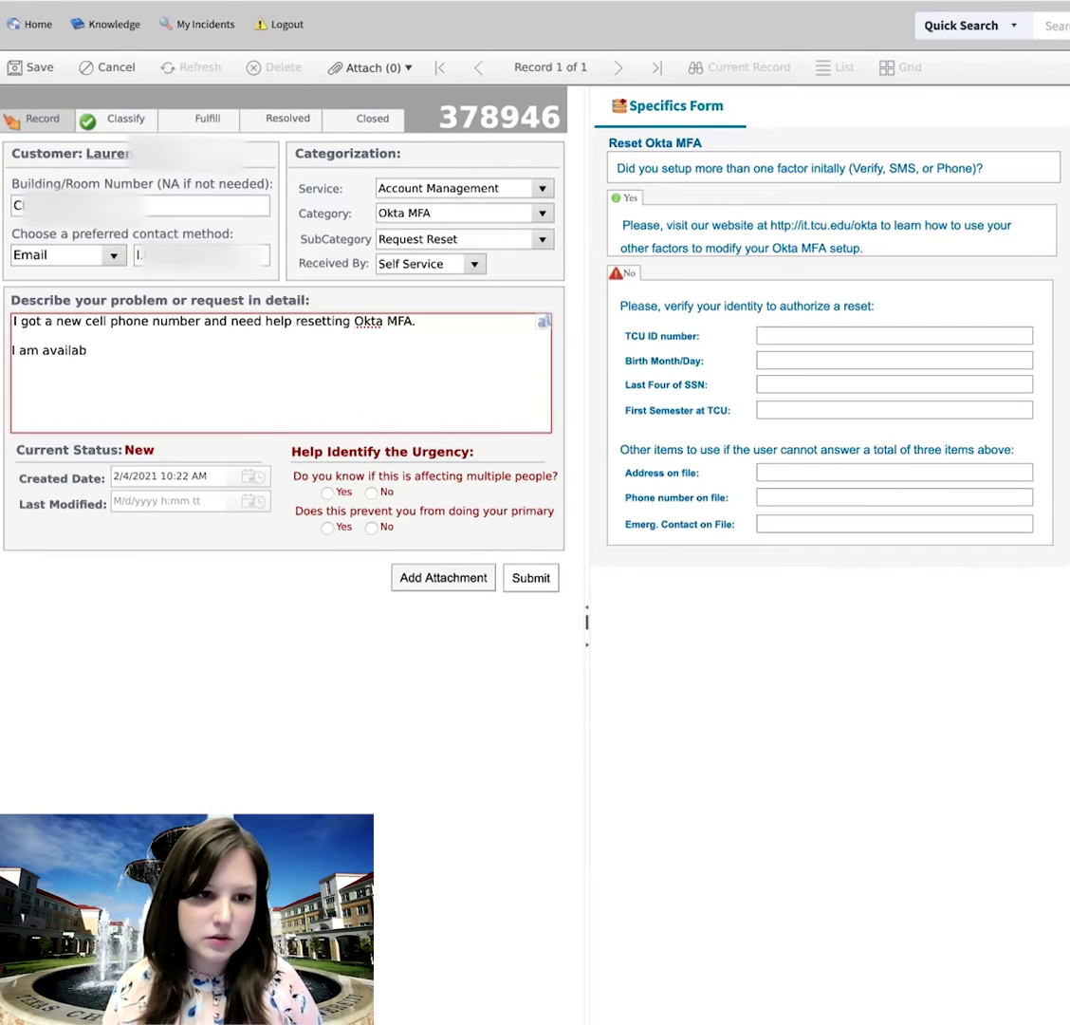
text(le this thursday)
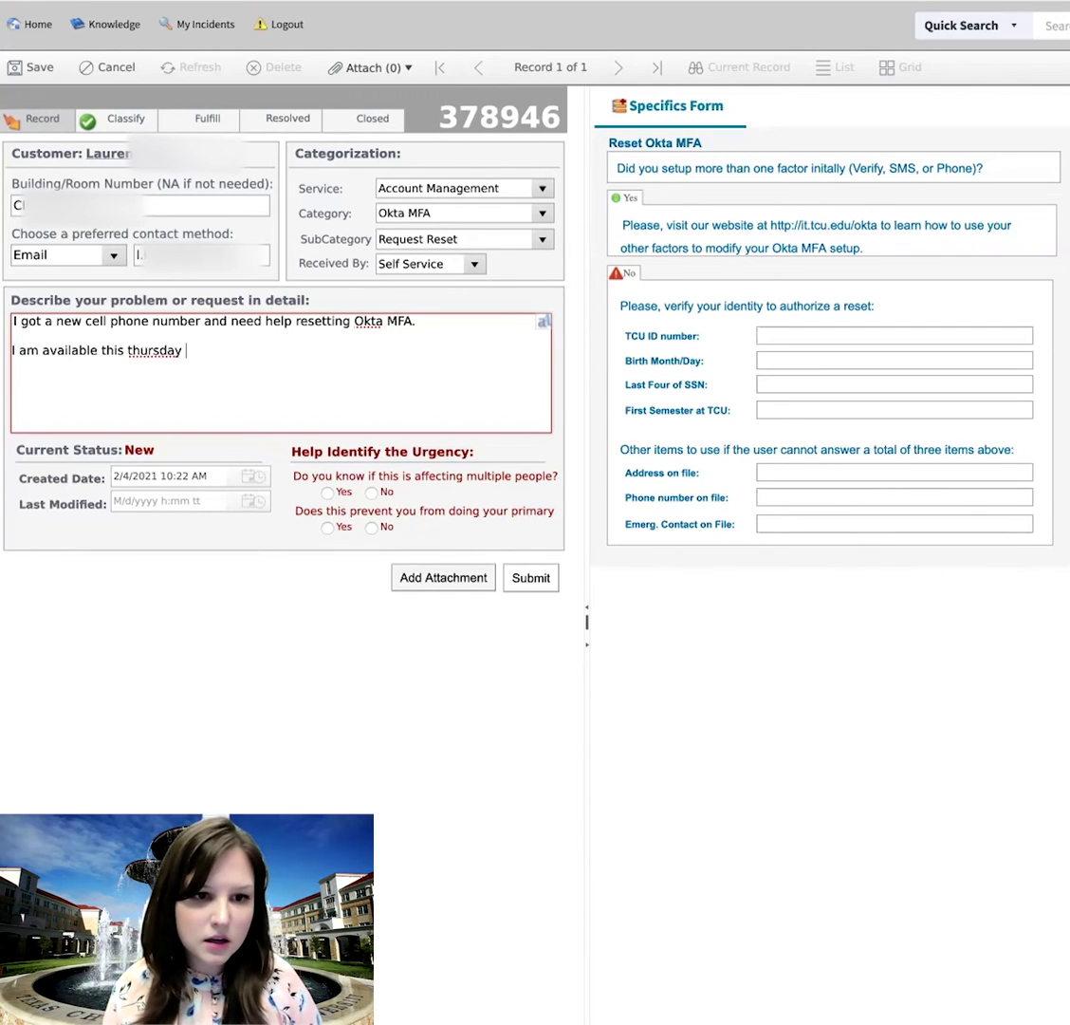
key(BackSpace)
key(BackSpace)
key(BackSpace)
key(BackSpace)
key(BackSpace)
key(BackSpace)
key(BackSpace)
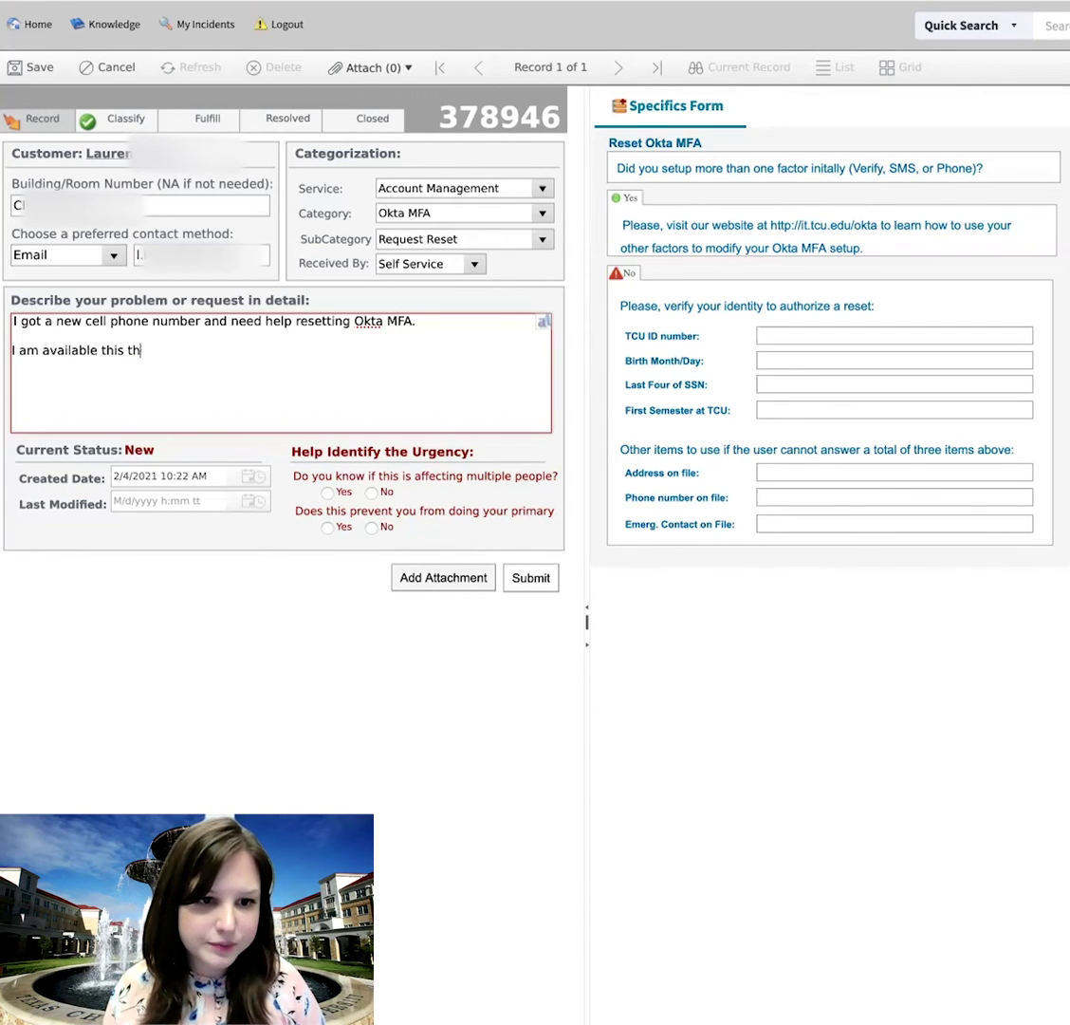
key(BackSpace)
key(BackSpace)
text(th)
key(BackSpace)
key(BackSpace)
text(Thur)
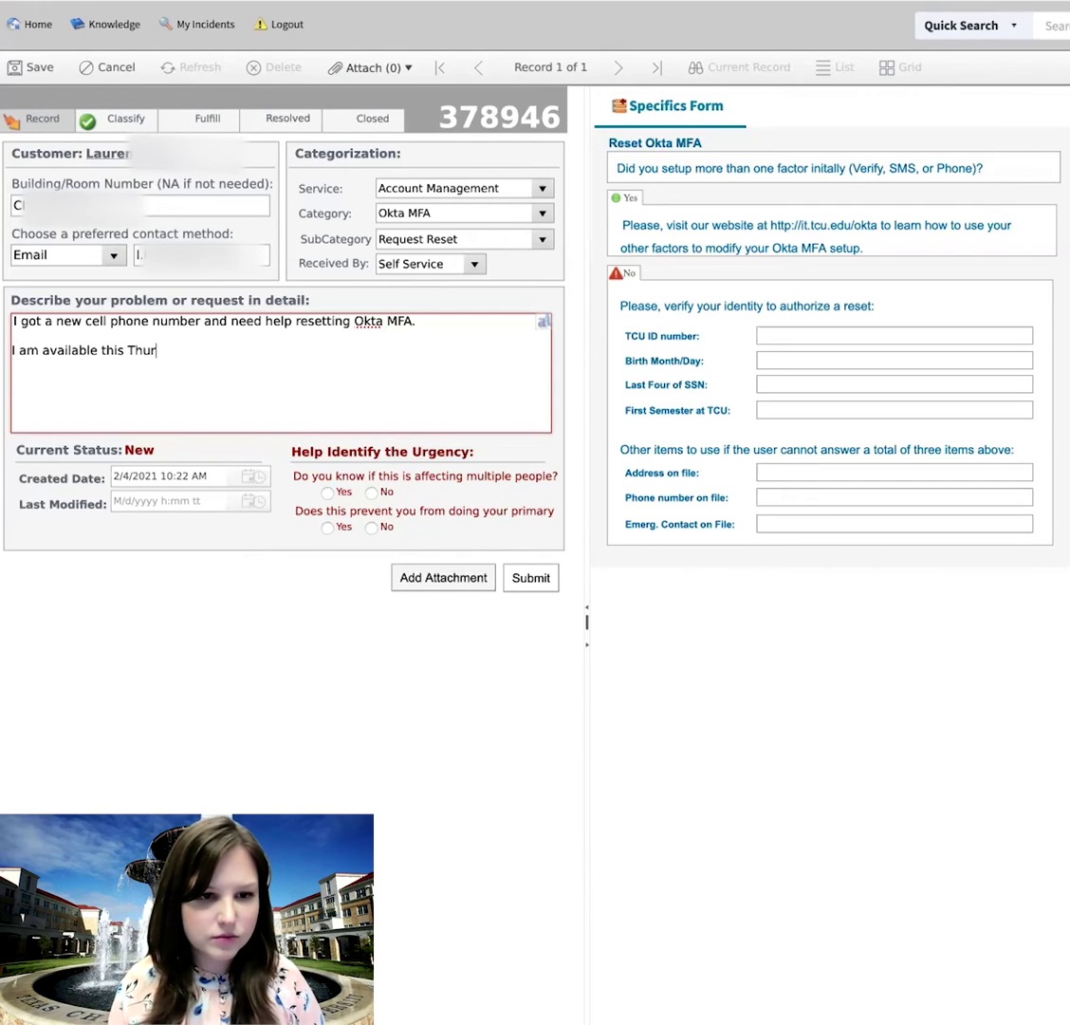
text(sday anytime)
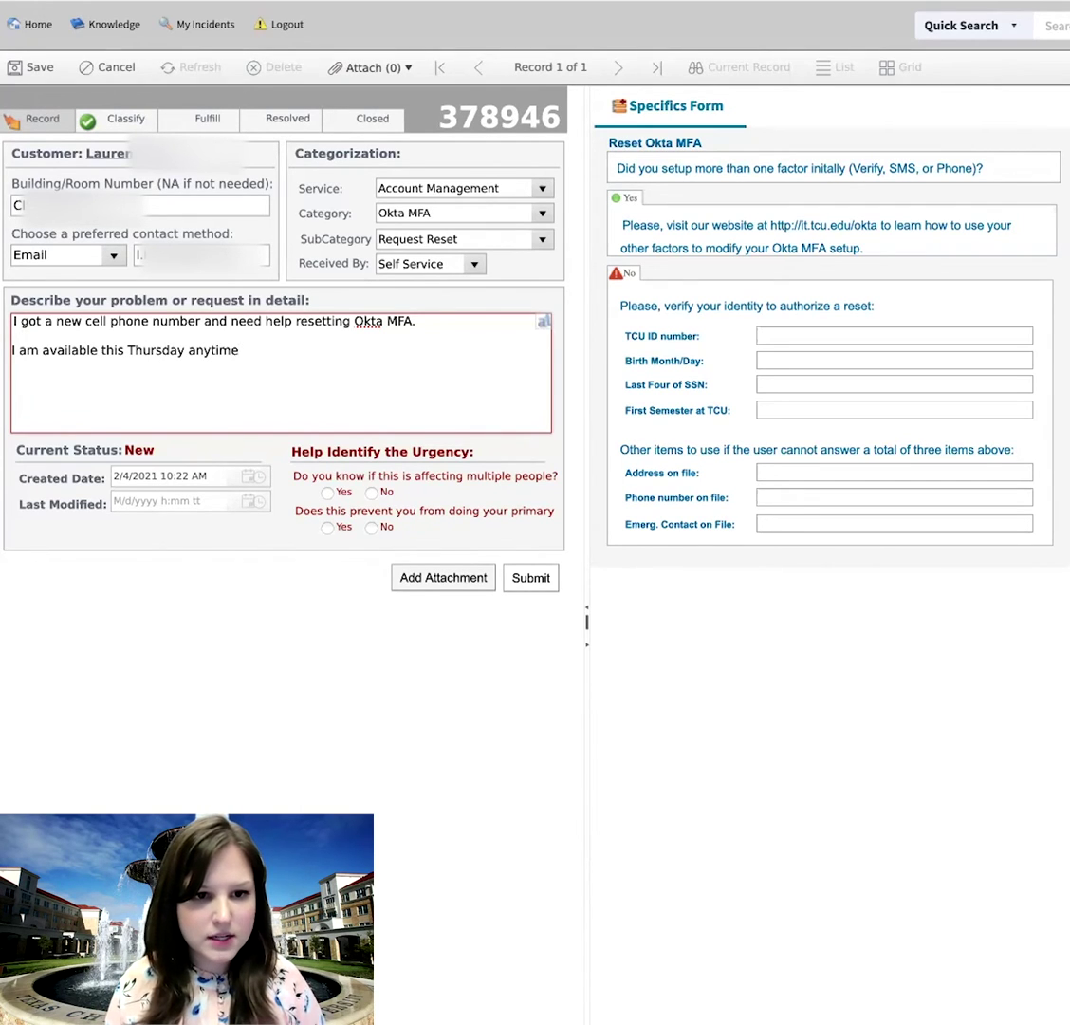
text( after 12pm)
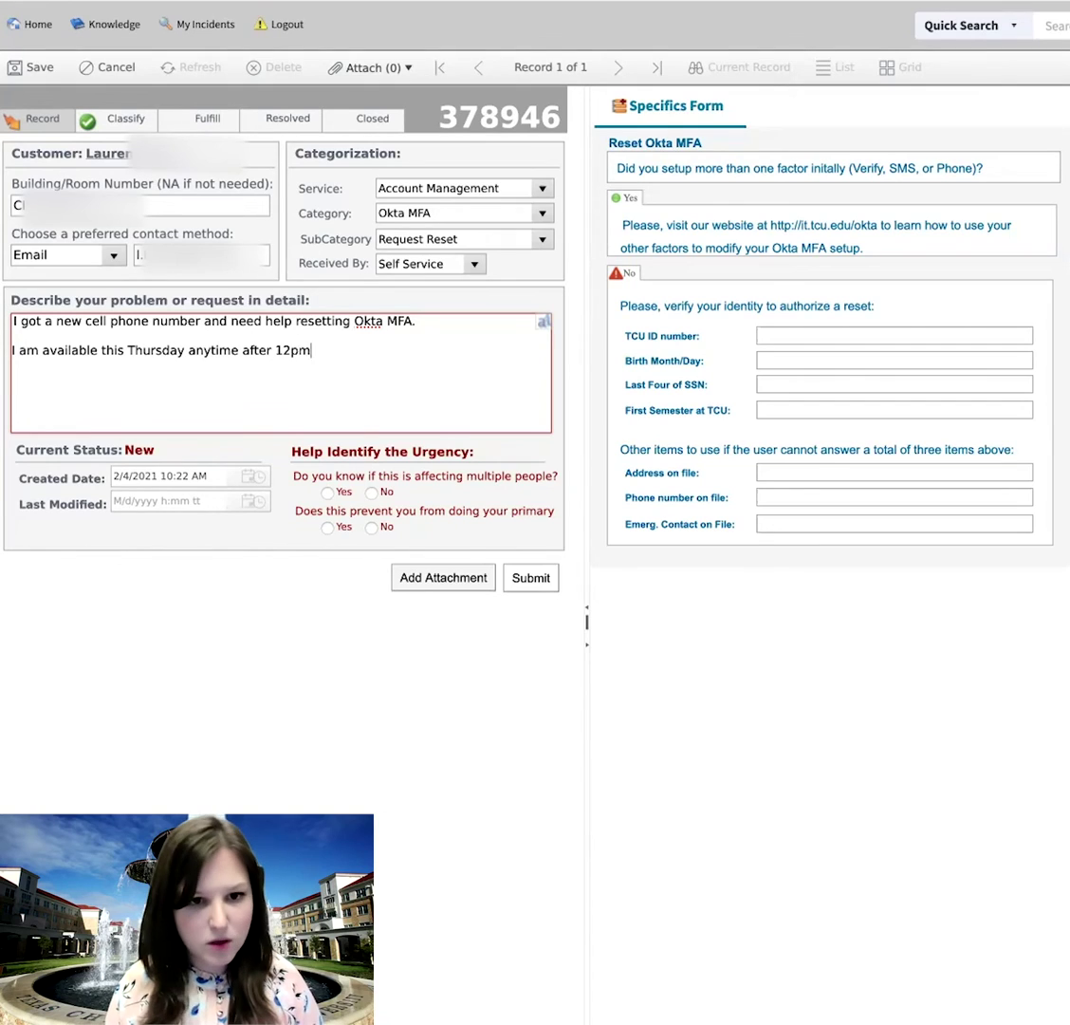
text(, anyti)
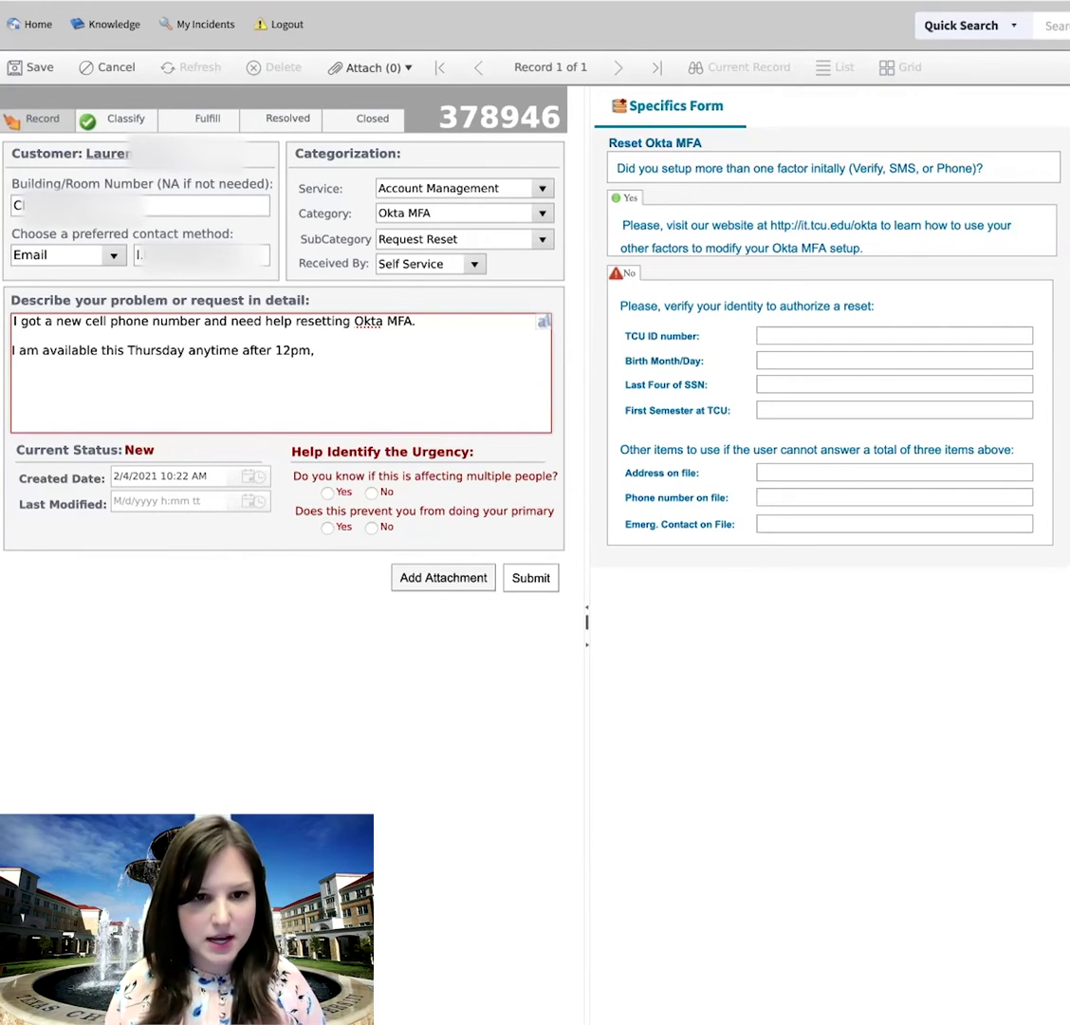
text(me Friday)
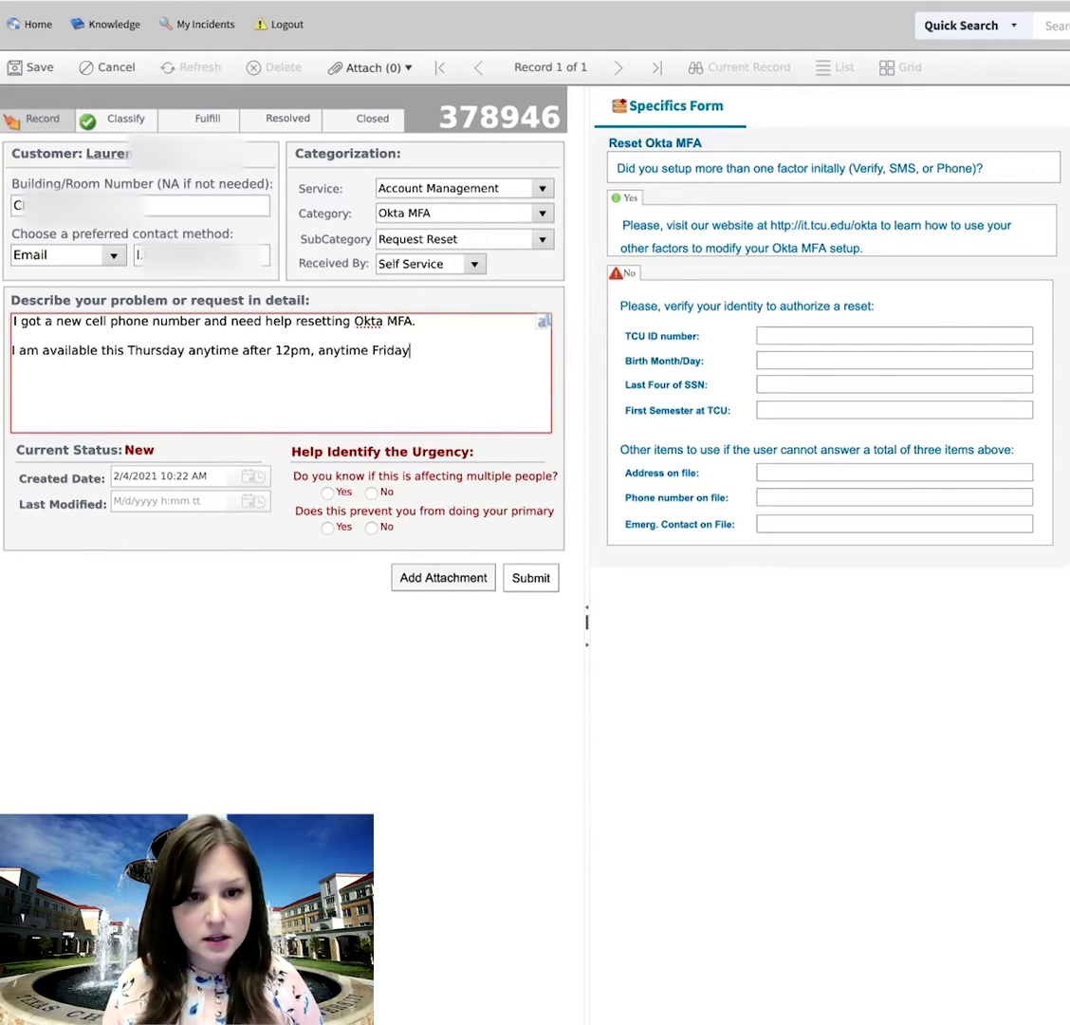
text(, anytime )
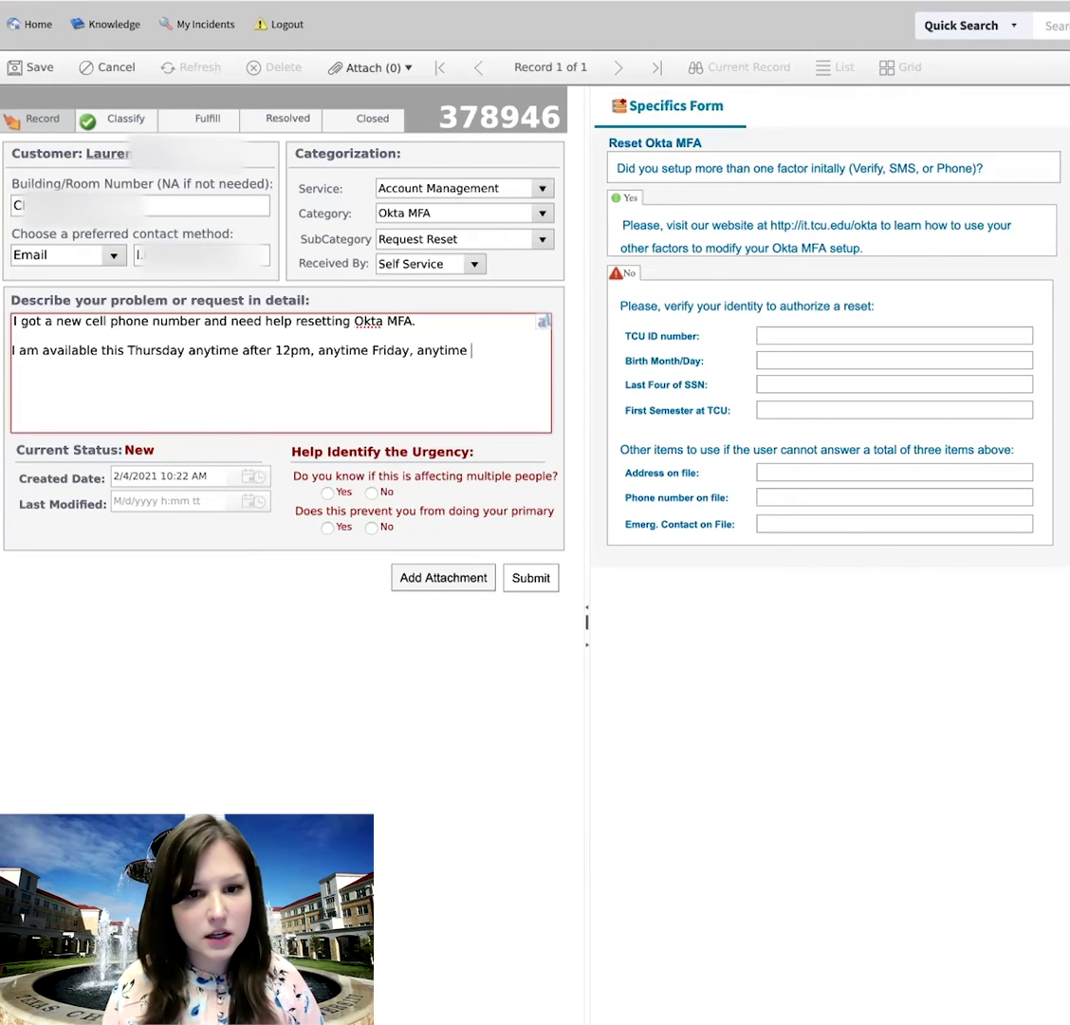
text(Monday before 12)
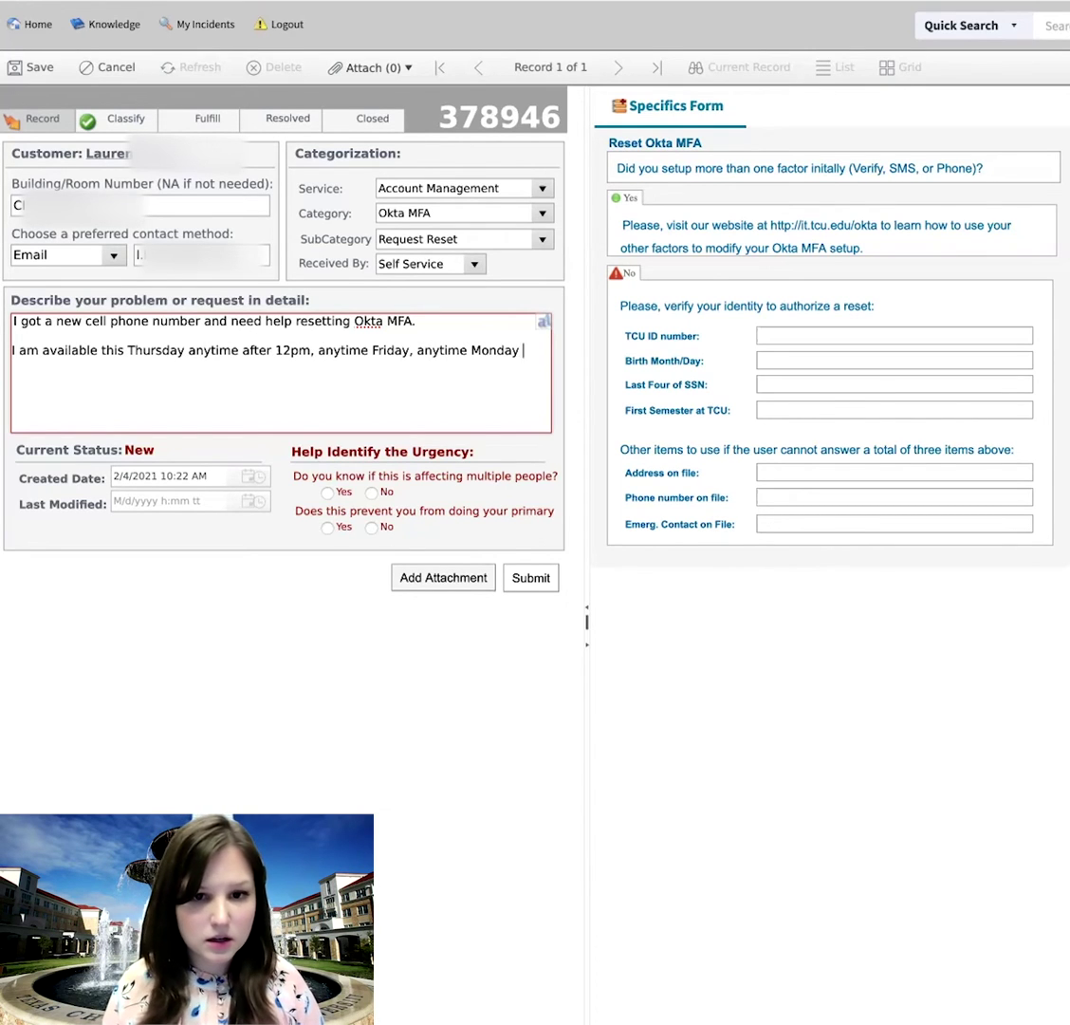
text(pm.)
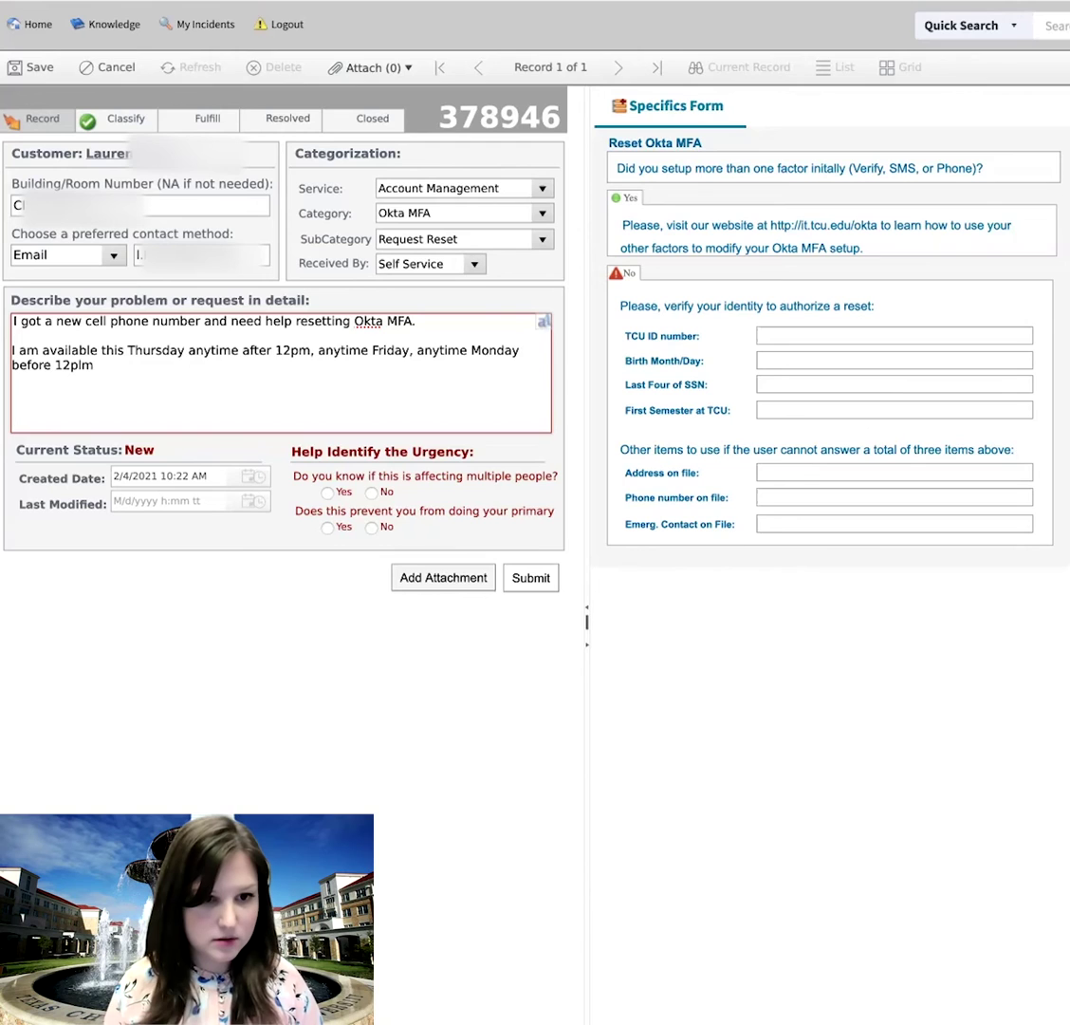
key(BackSpace)
key(BackSpace)
text(.)
key(BackSpace)
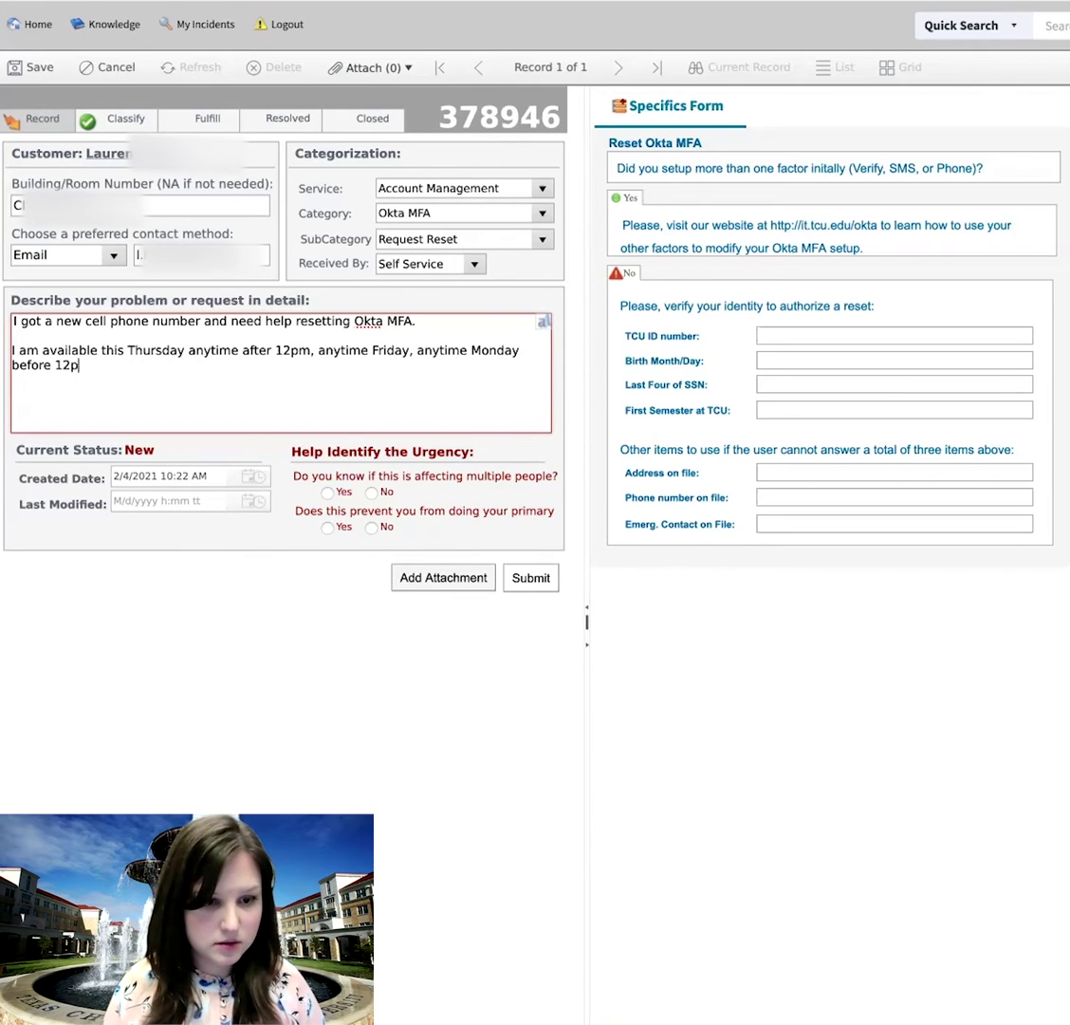
text(m.)
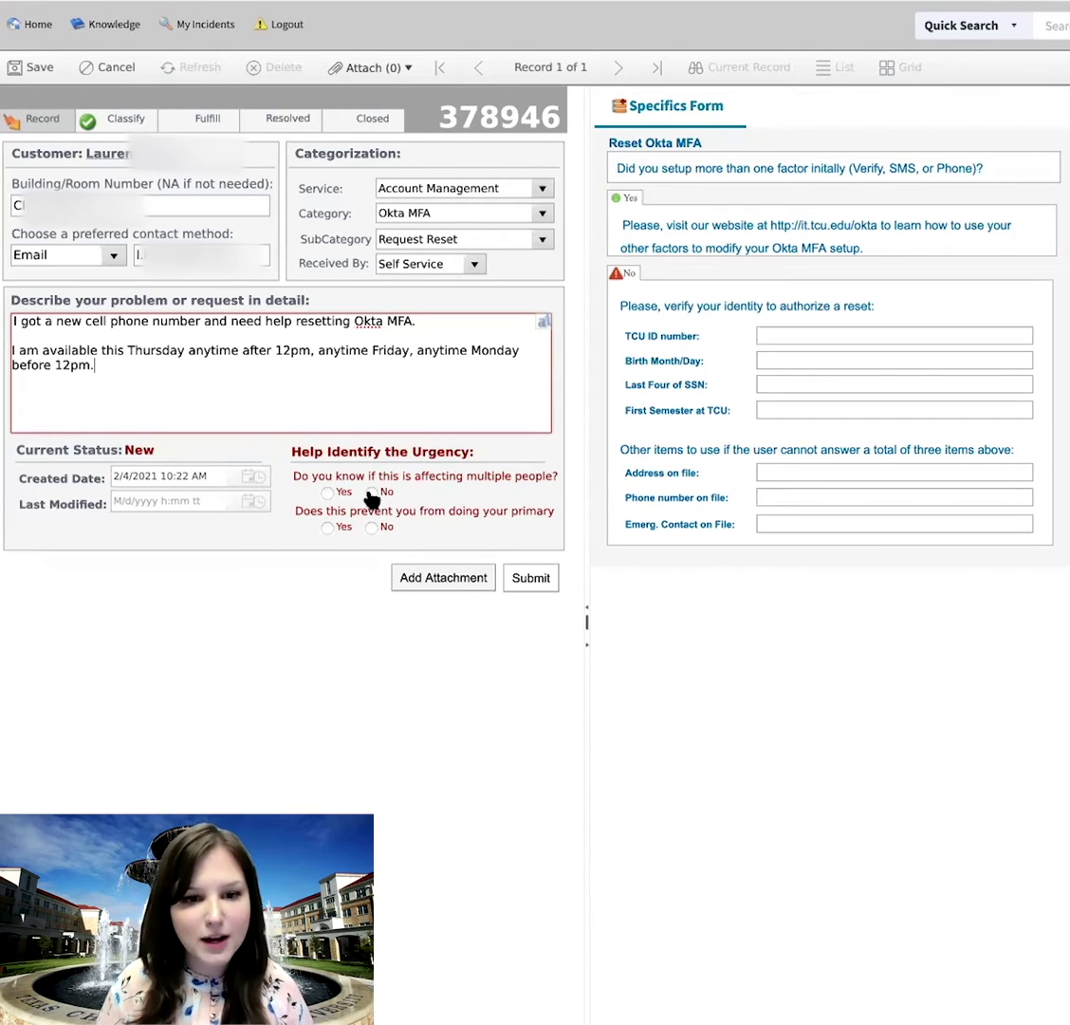
- Mark No for both urgency questions: affecting multiple people and blocking primary work
click(371, 492)
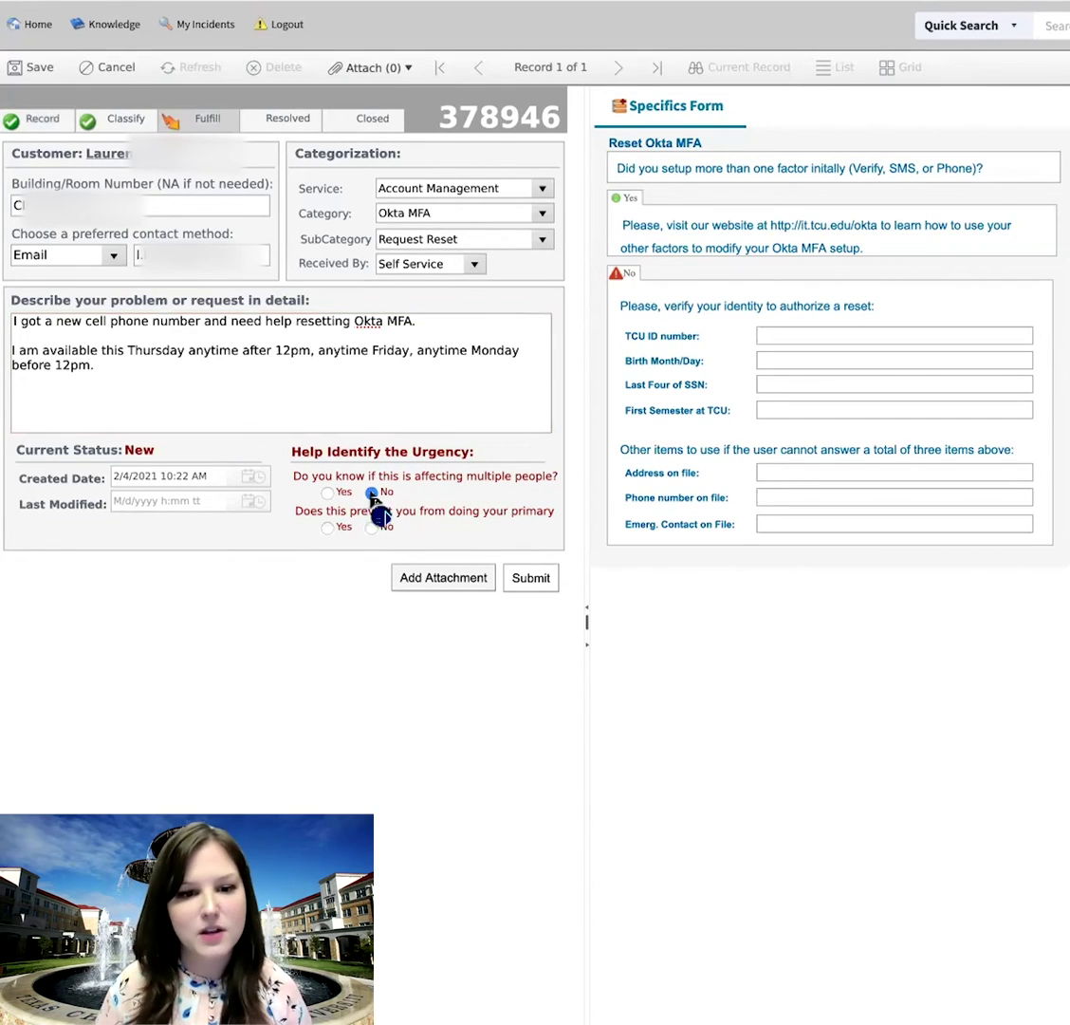
click(372, 493)
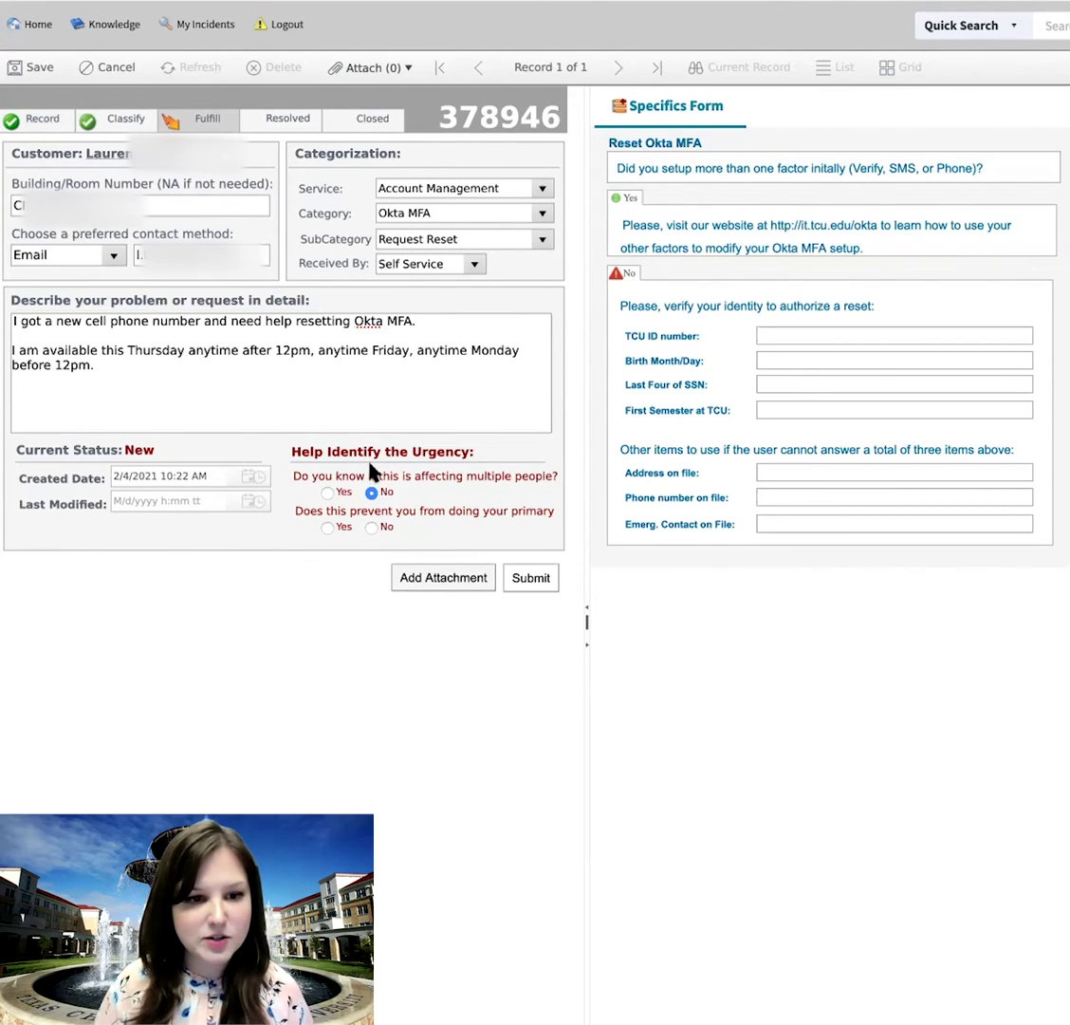
click(371, 529)
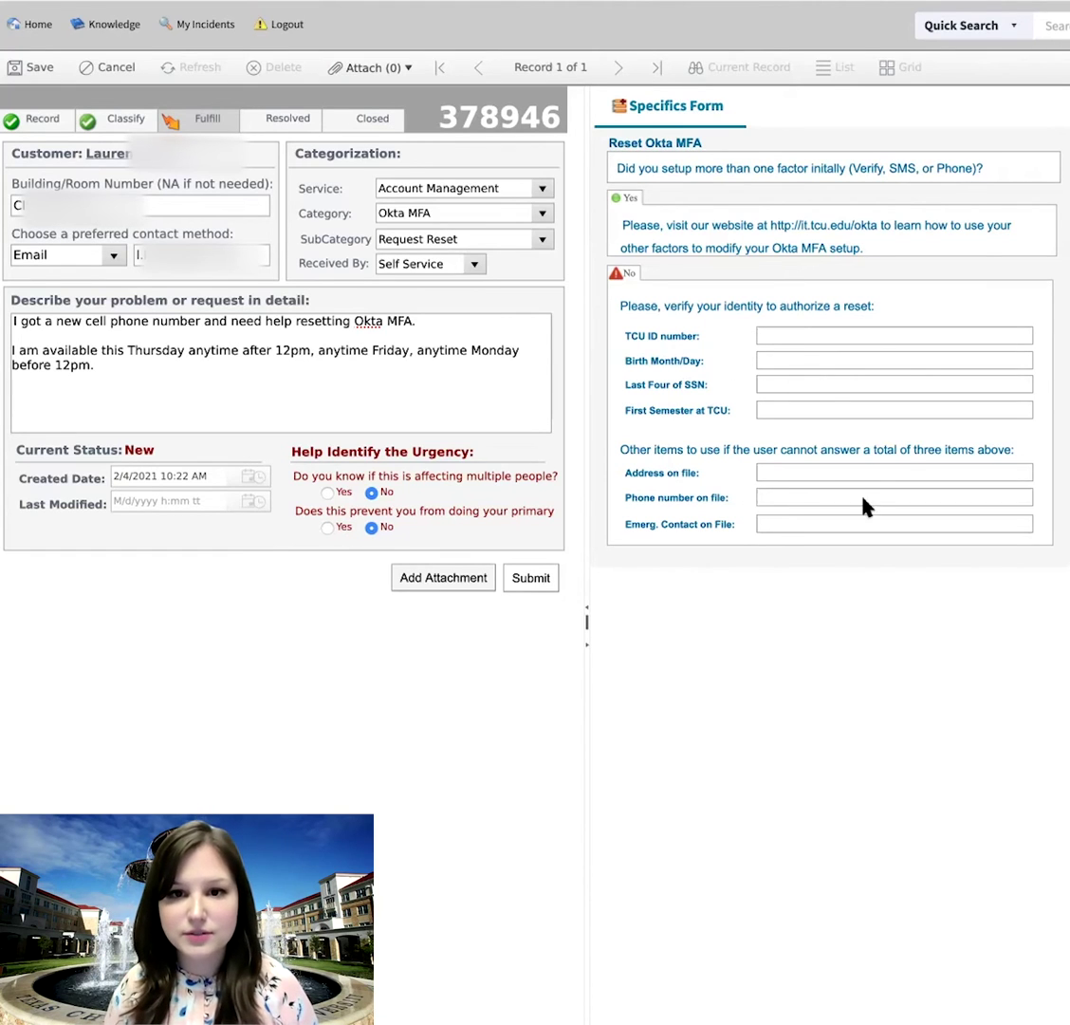
- Begin the Specifics Form at the TCU ID number field, then show the file attachment options
click(835, 339)
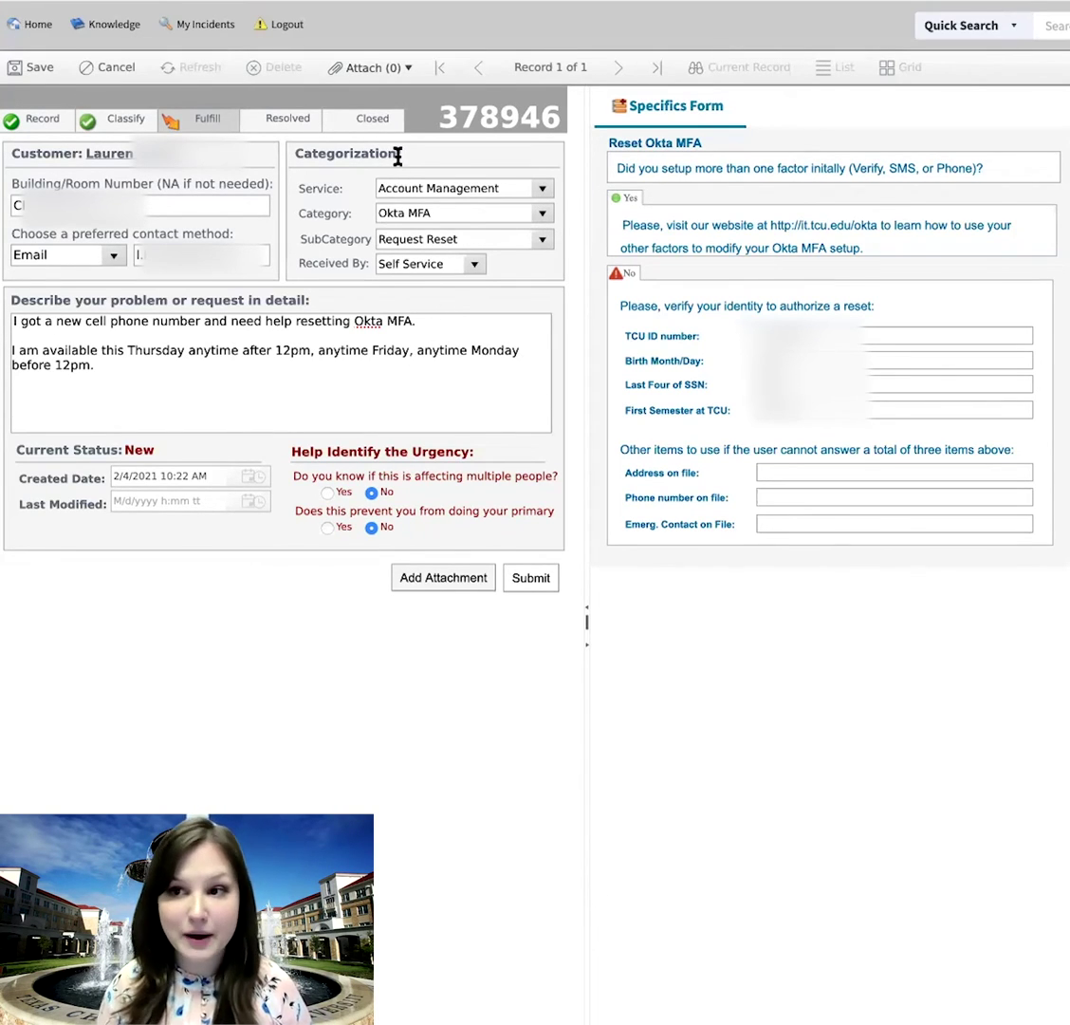
click(379, 76)
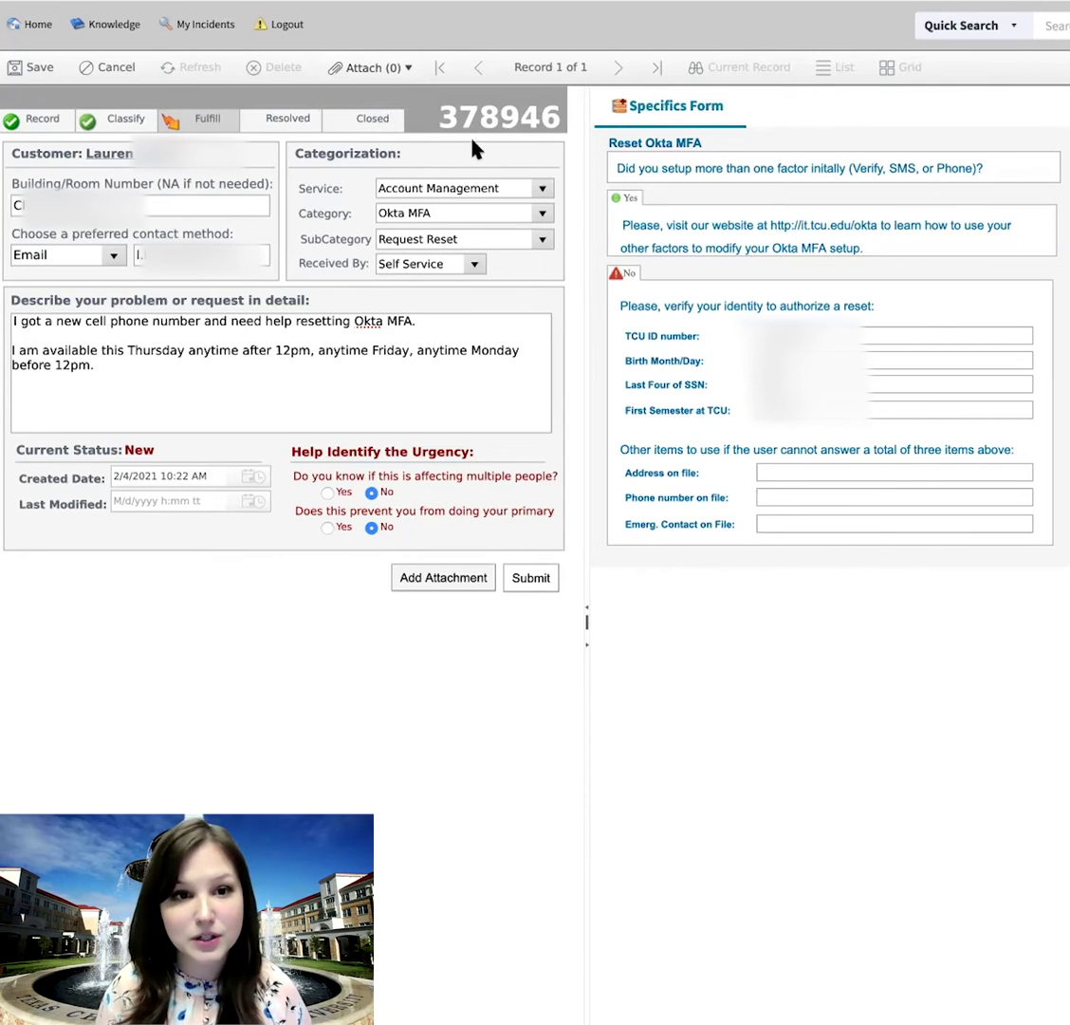
mouse_move(380, 71)
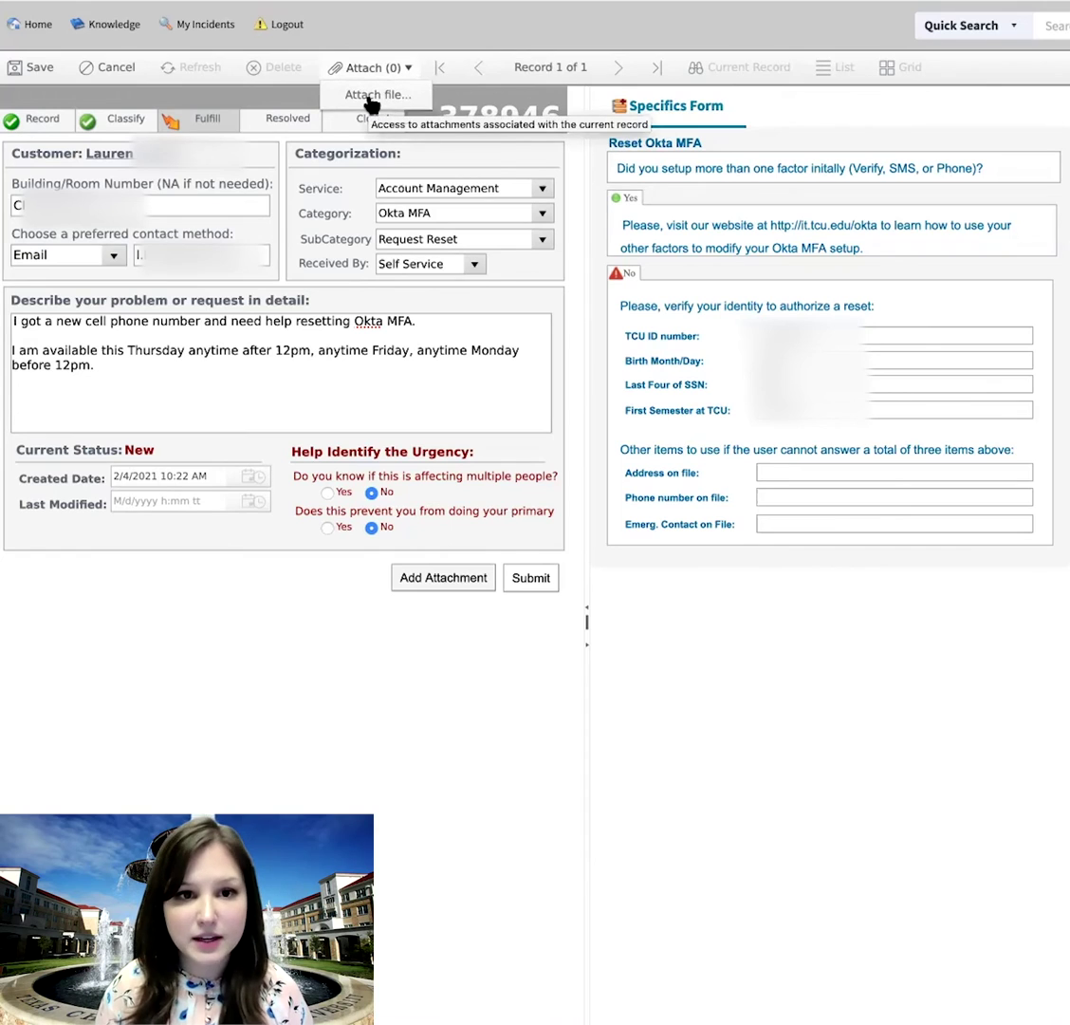
click(425, 580)
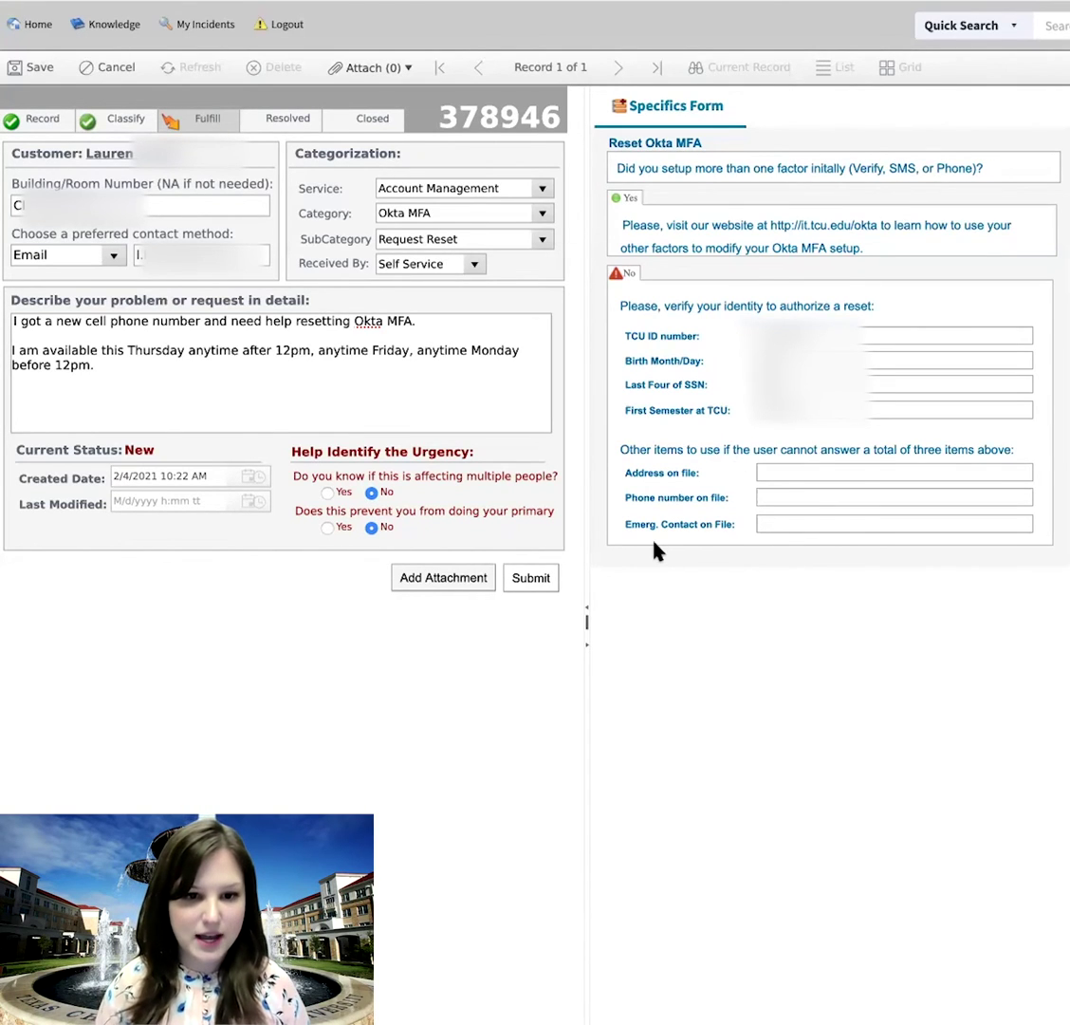
click(546, 580)
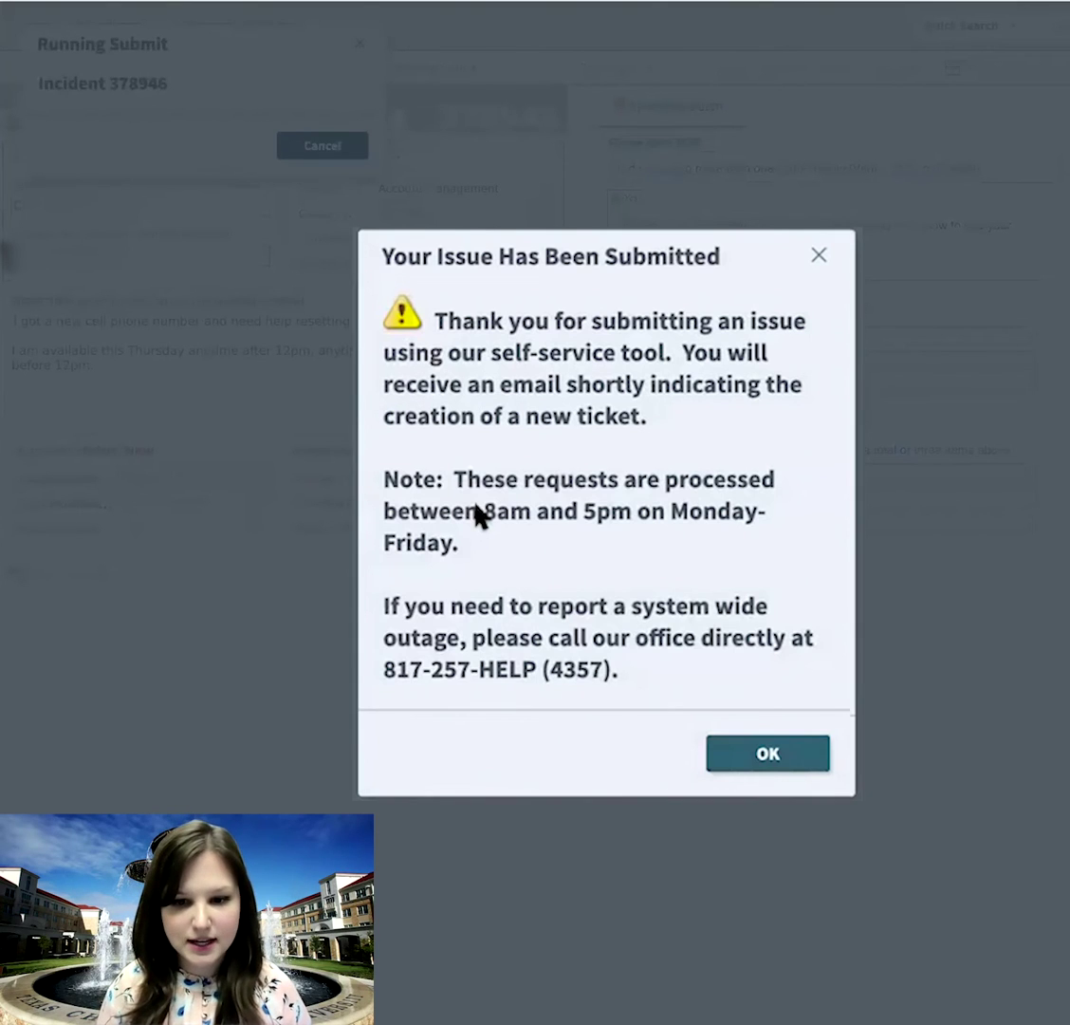
click(767, 754)
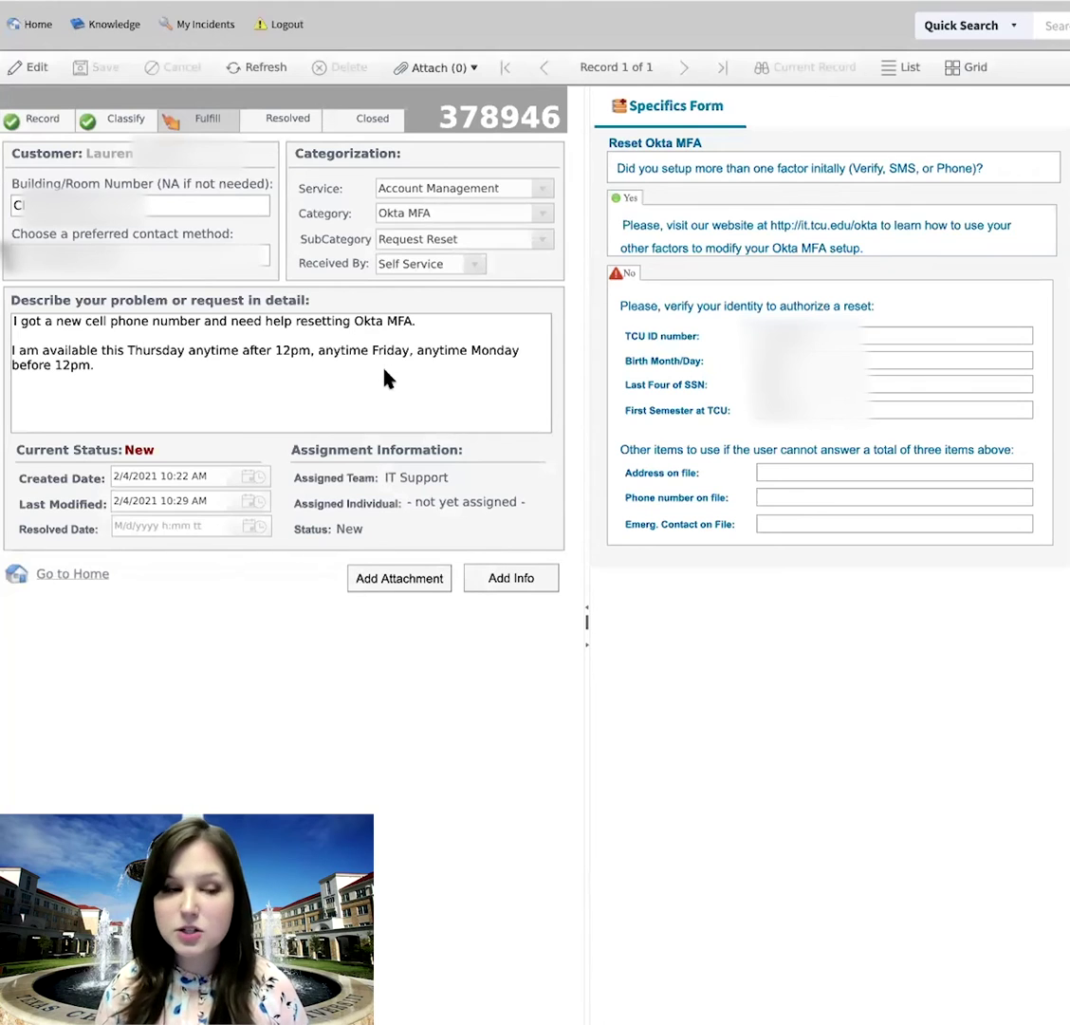
click(31, 28)
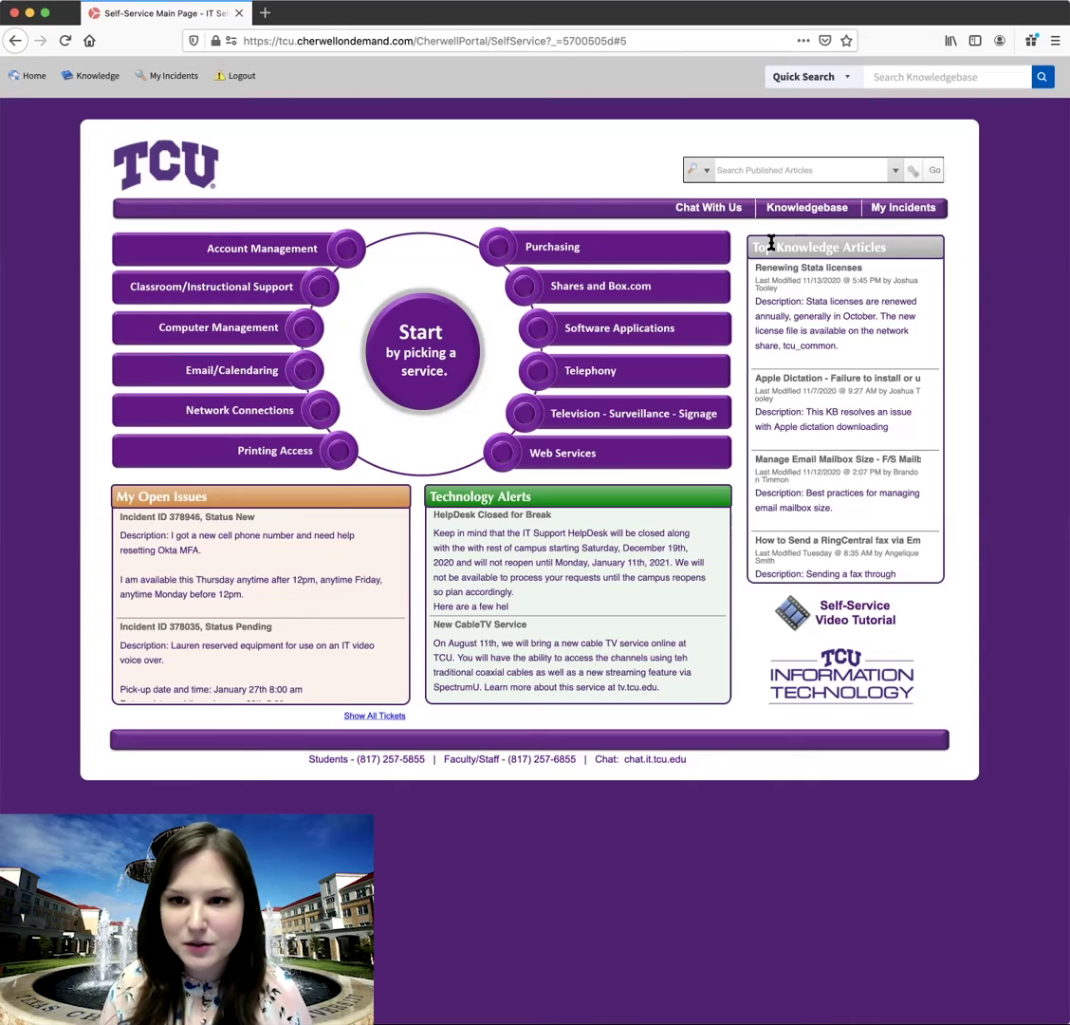
scroll(774, 240, up, 1)
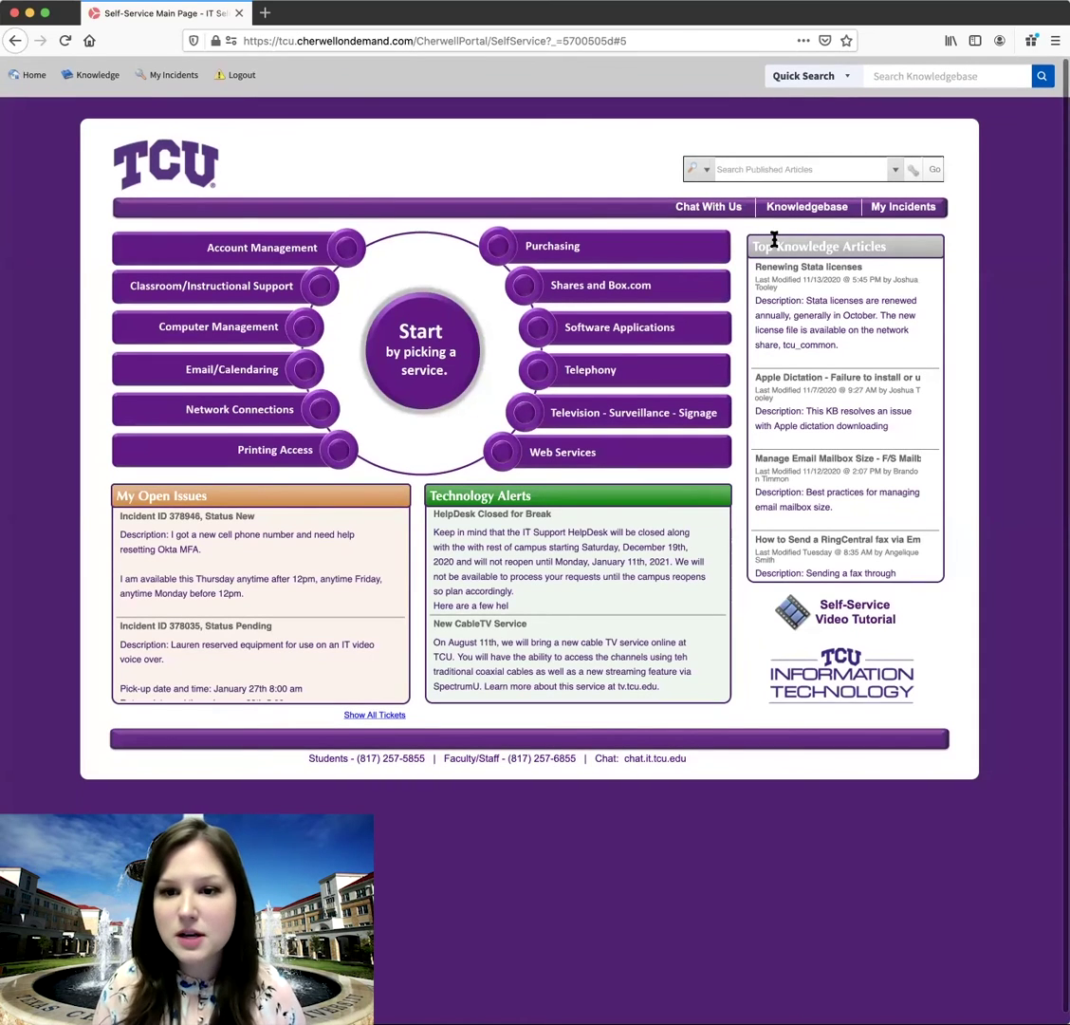
scroll(781, 242, up, 1)
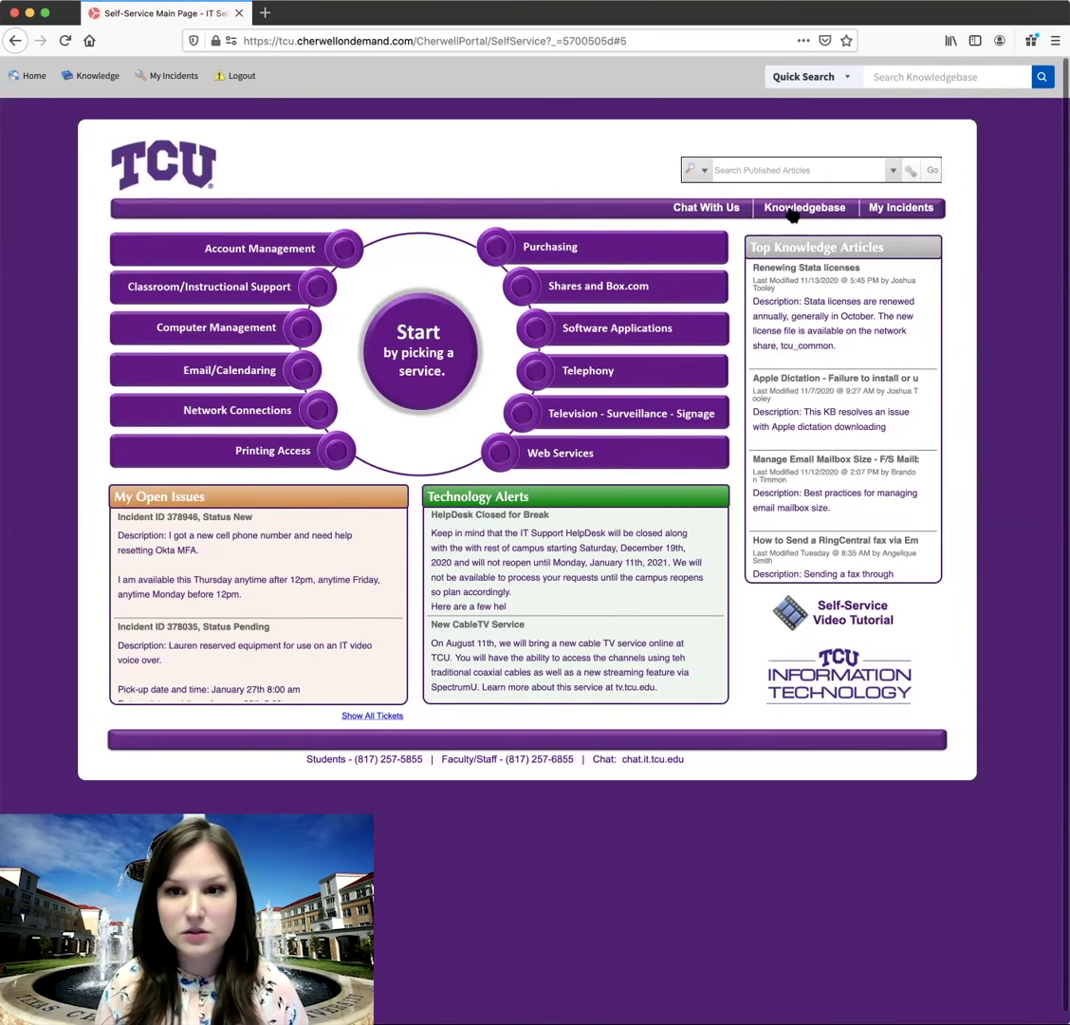
- Search the Employee knowledge articles for 'Okta MFA' using the 'Okta MFA Reset' suggestion
click(793, 211)
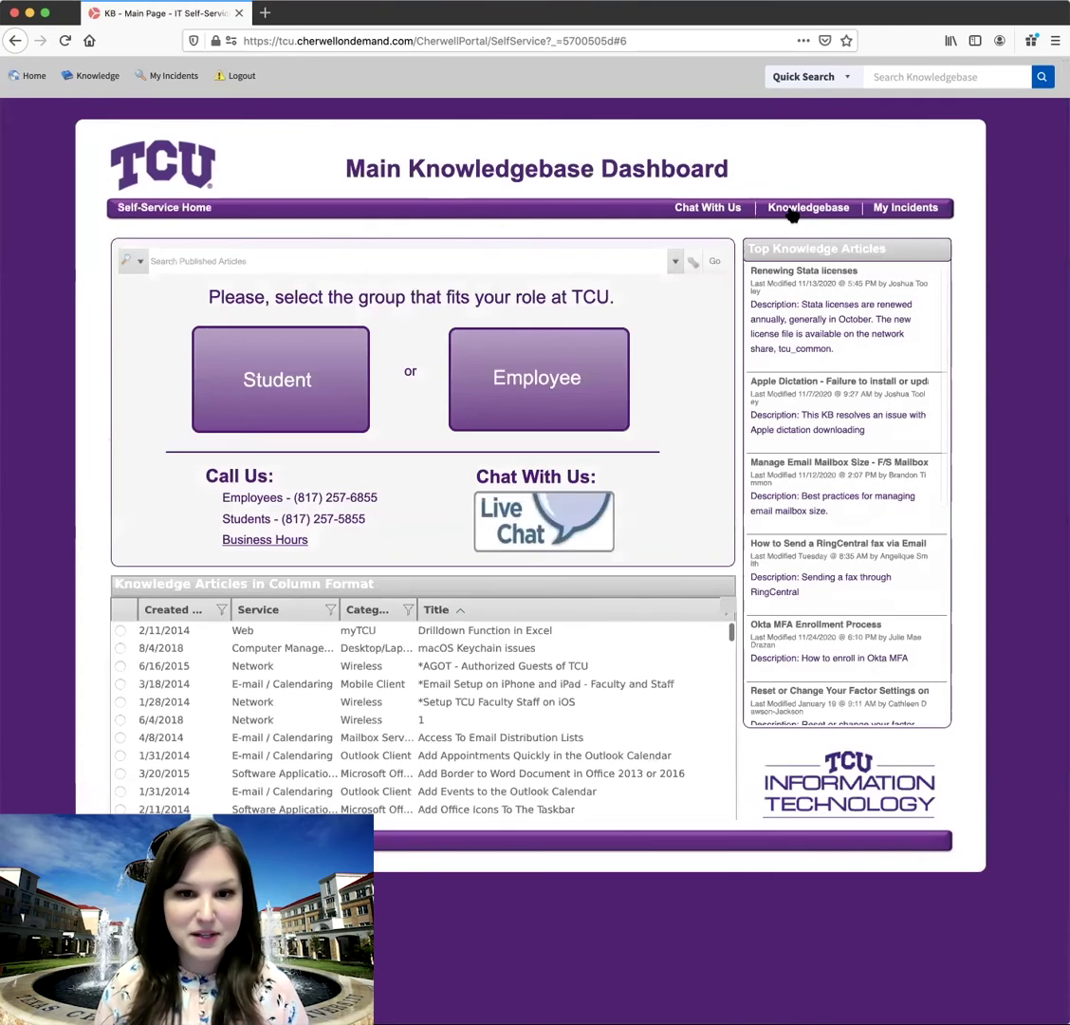
click(553, 373)
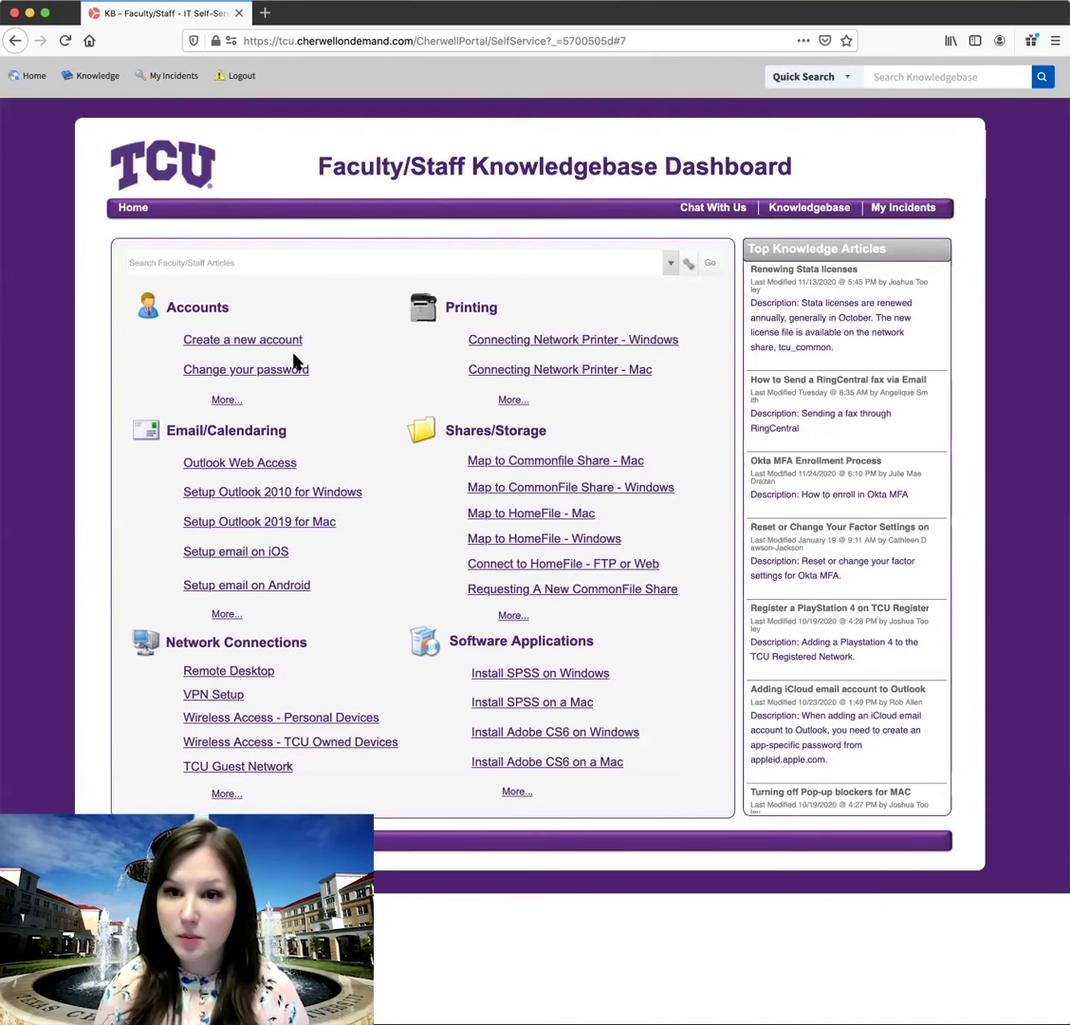
click(208, 262)
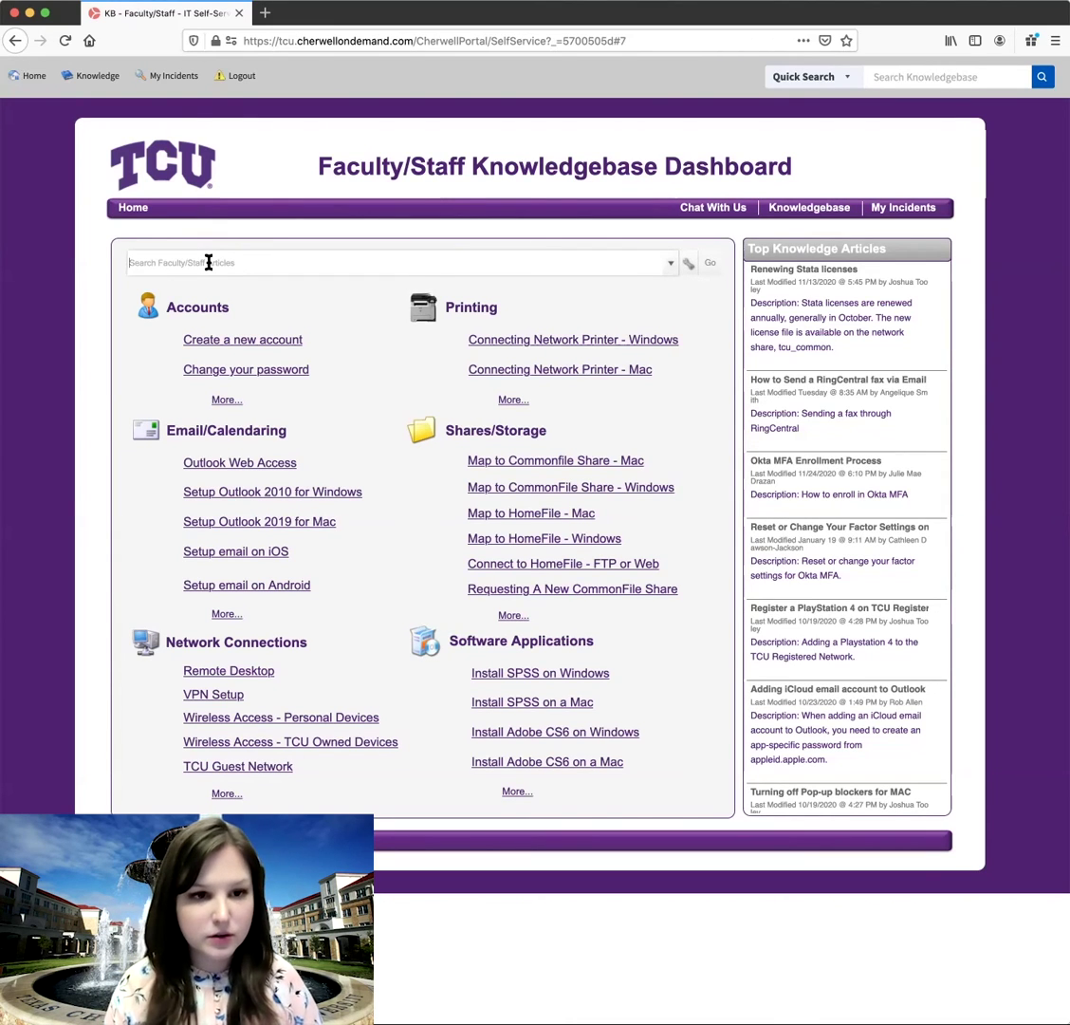
text(Okta MFA)
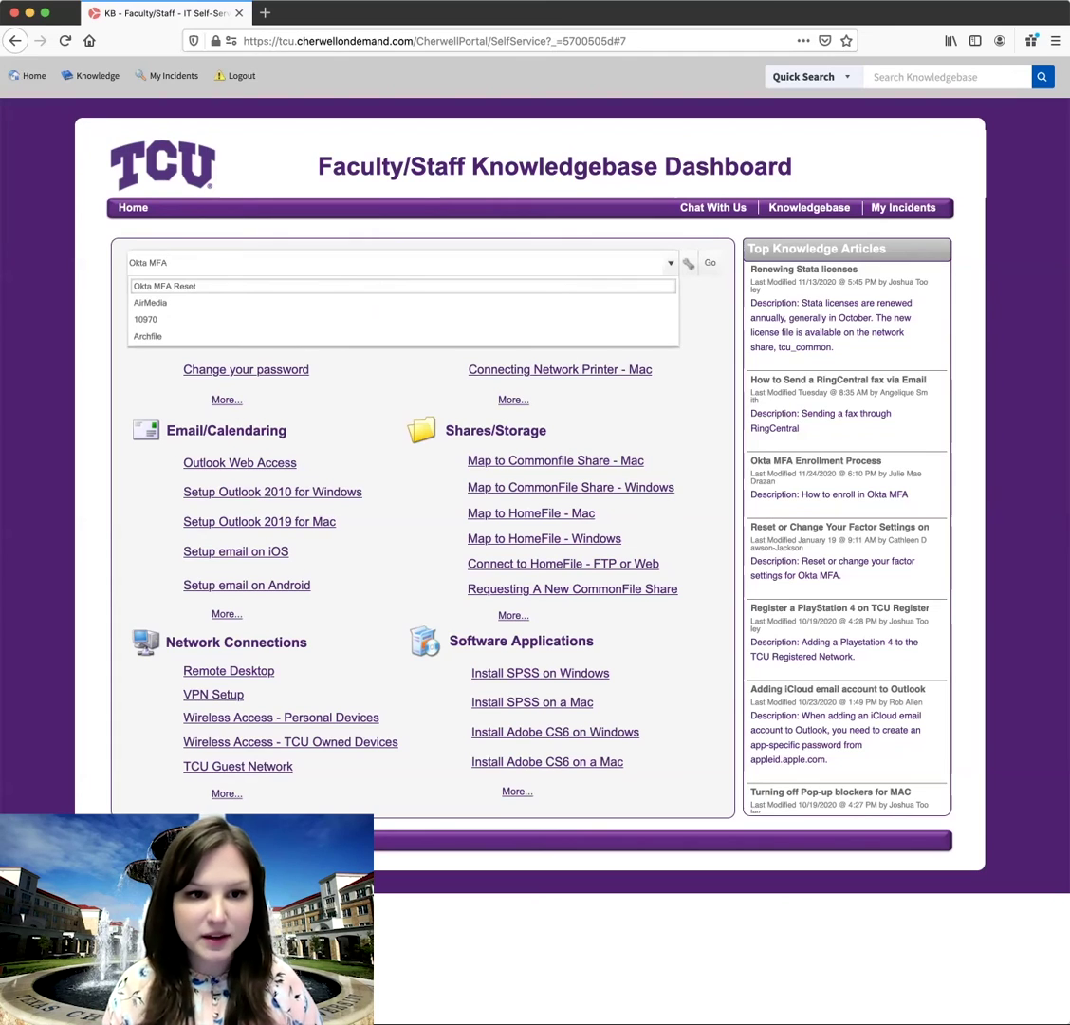
click(164, 285)
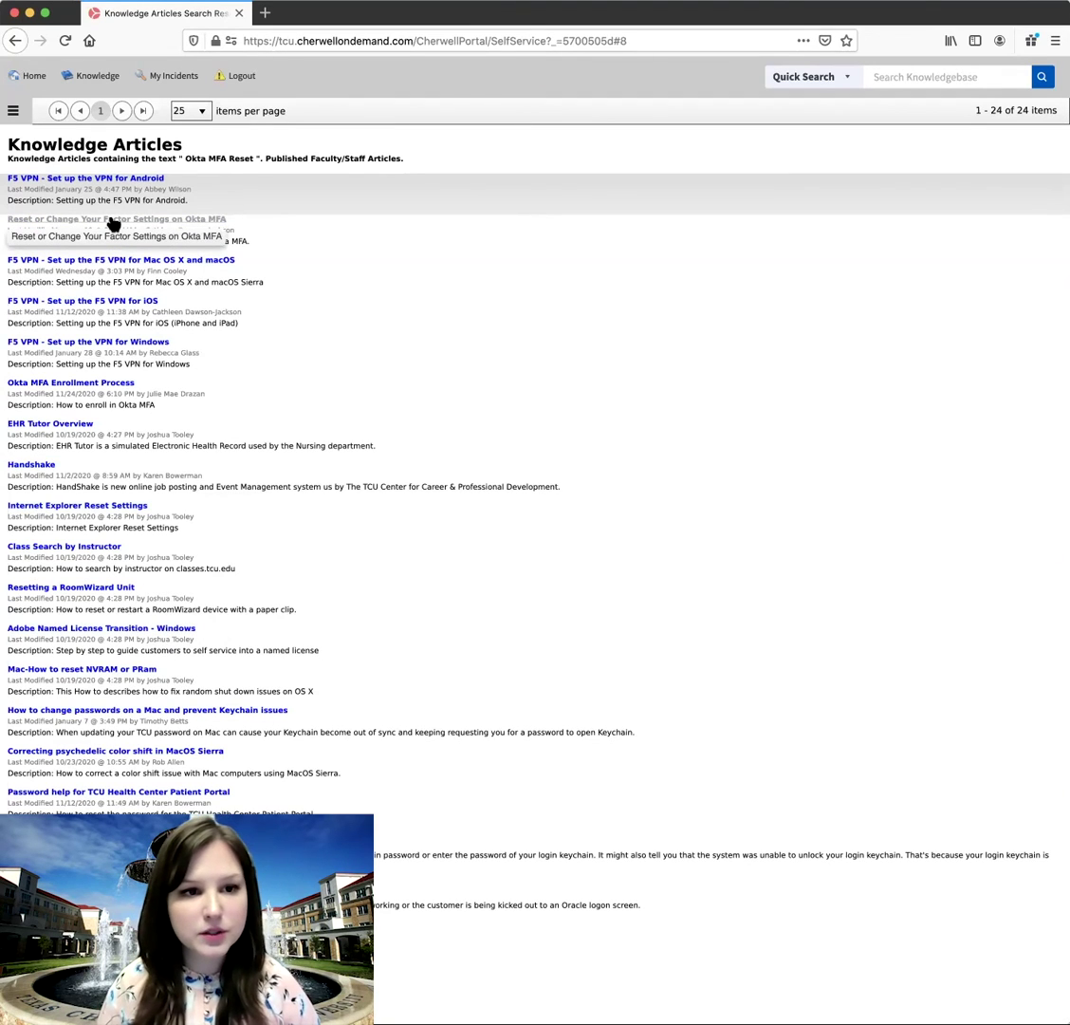
- Open Knowledge Article 12149 on resetting Okta MFA factor settings and read through its steps
click(111, 221)
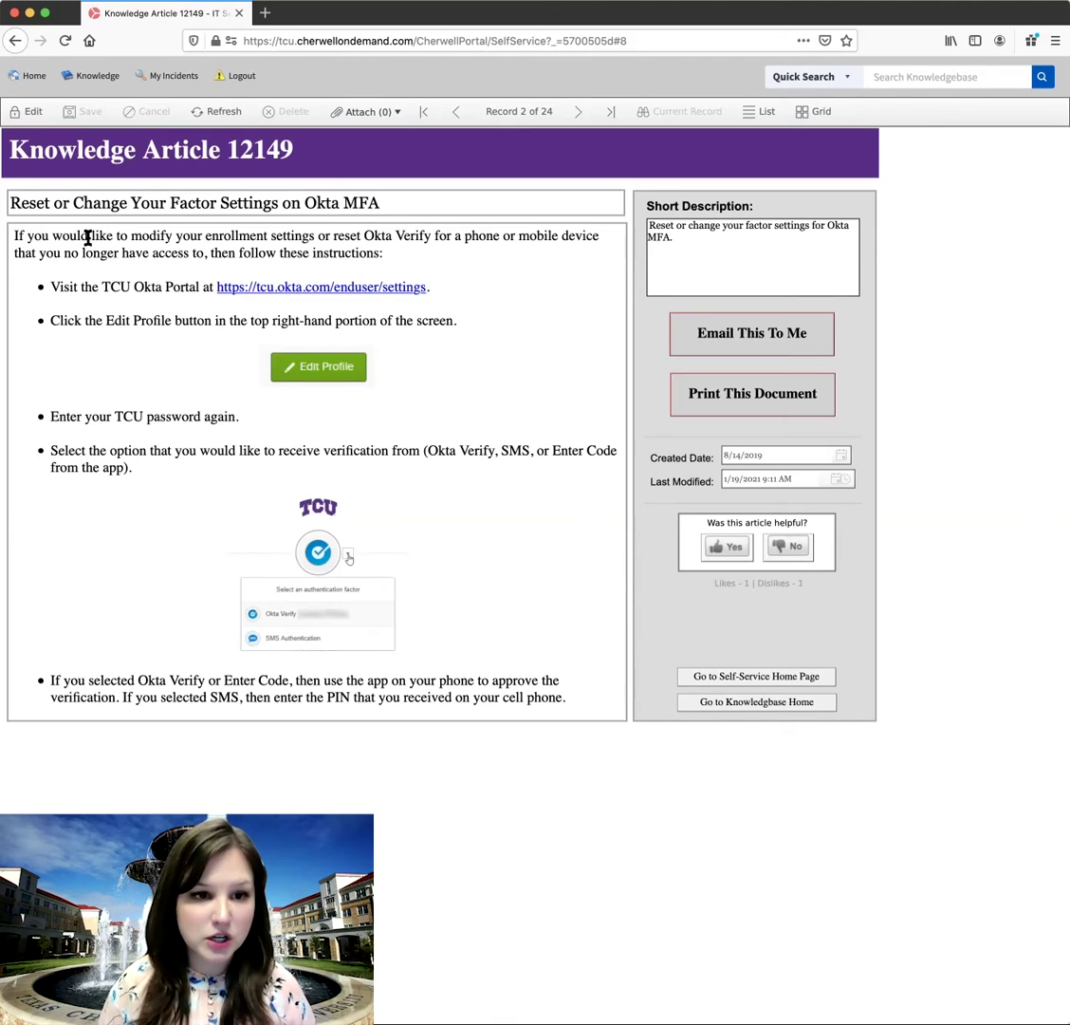
scroll(197, 267, down, 1)
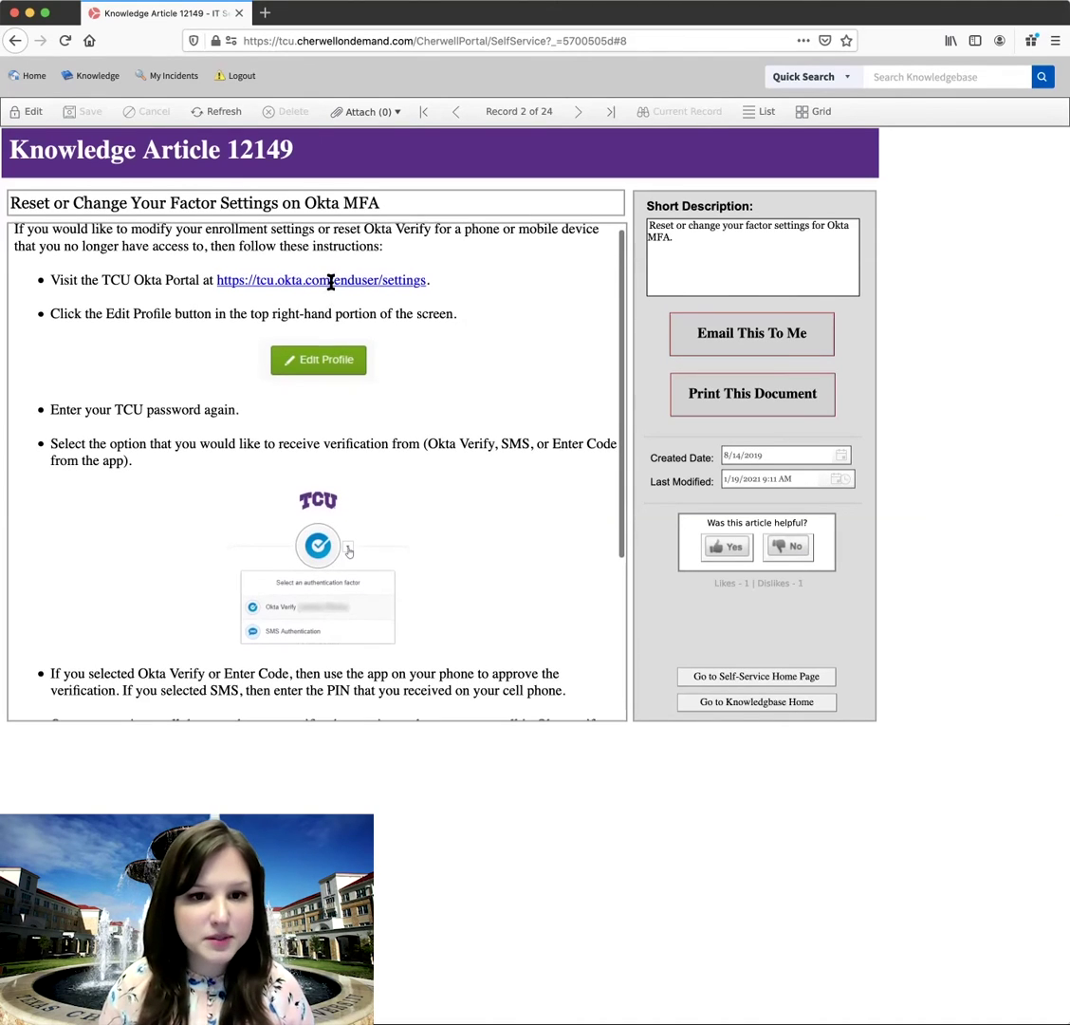
scroll(428, 495, down, 1)
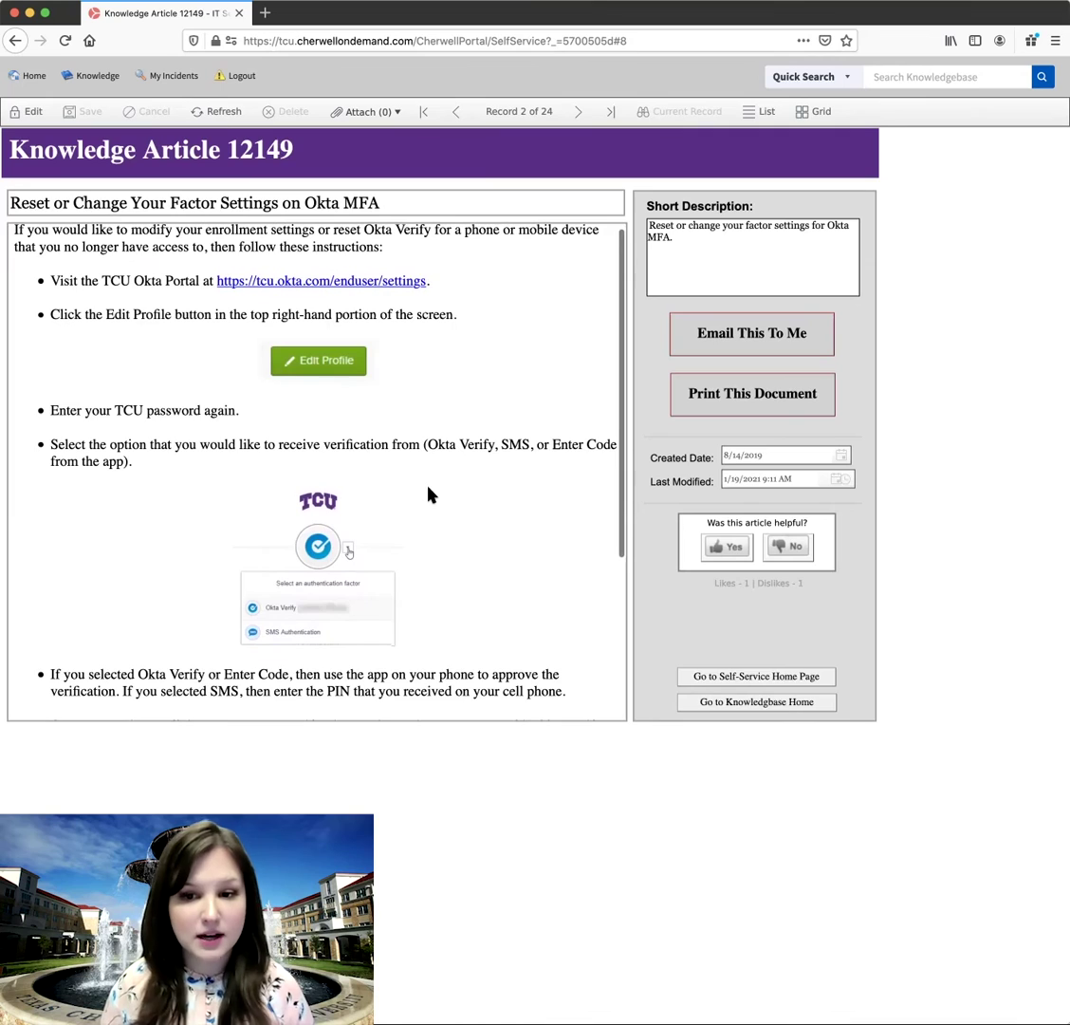
scroll(429, 495, up, 1)
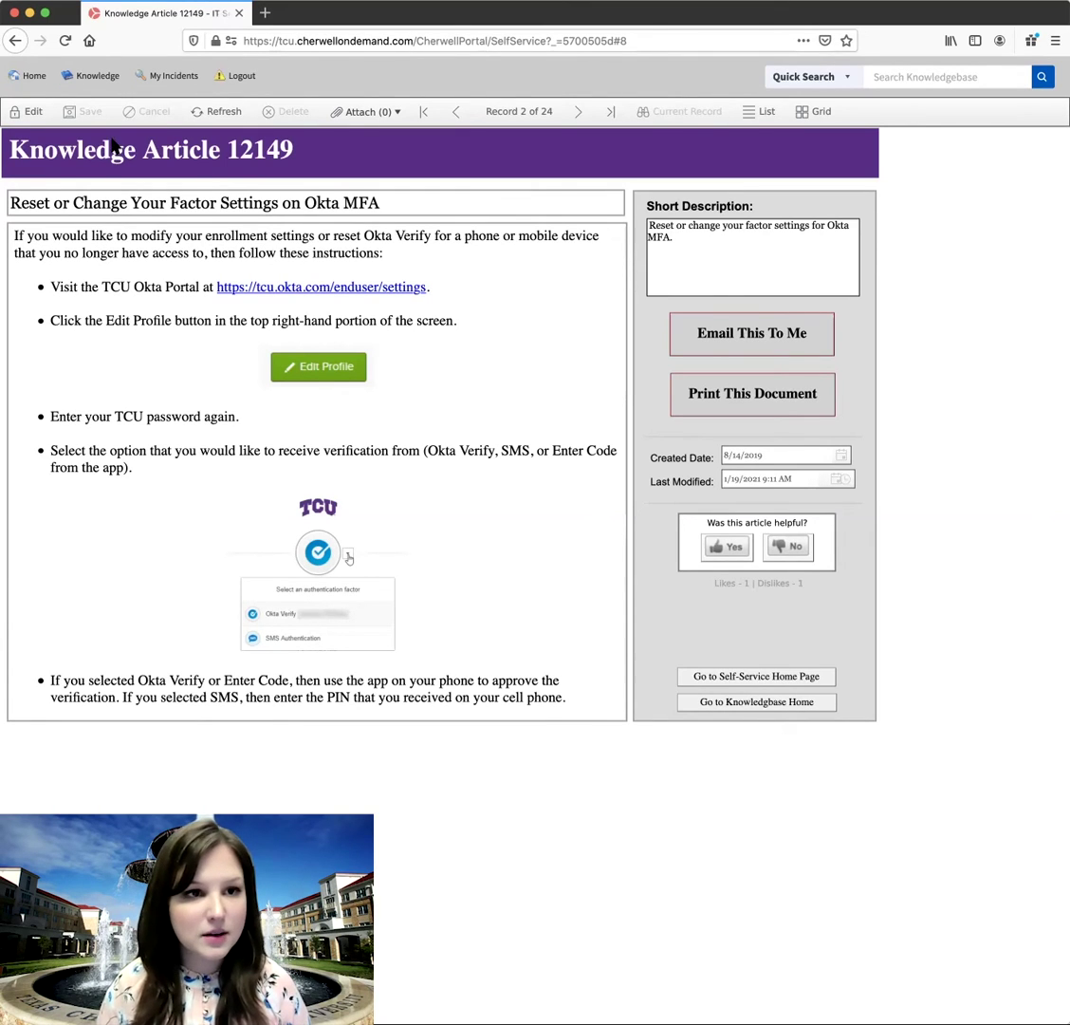
click(35, 80)
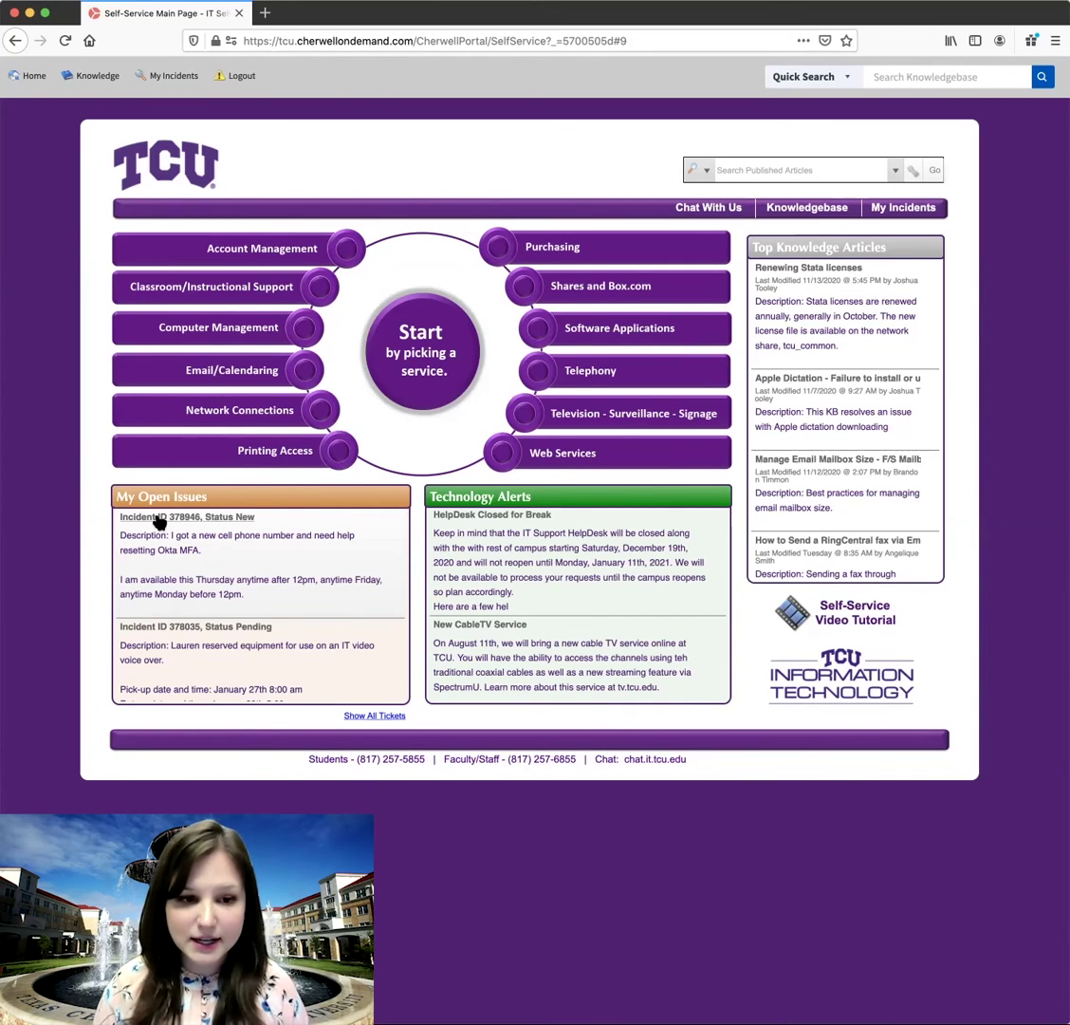
click(158, 519)
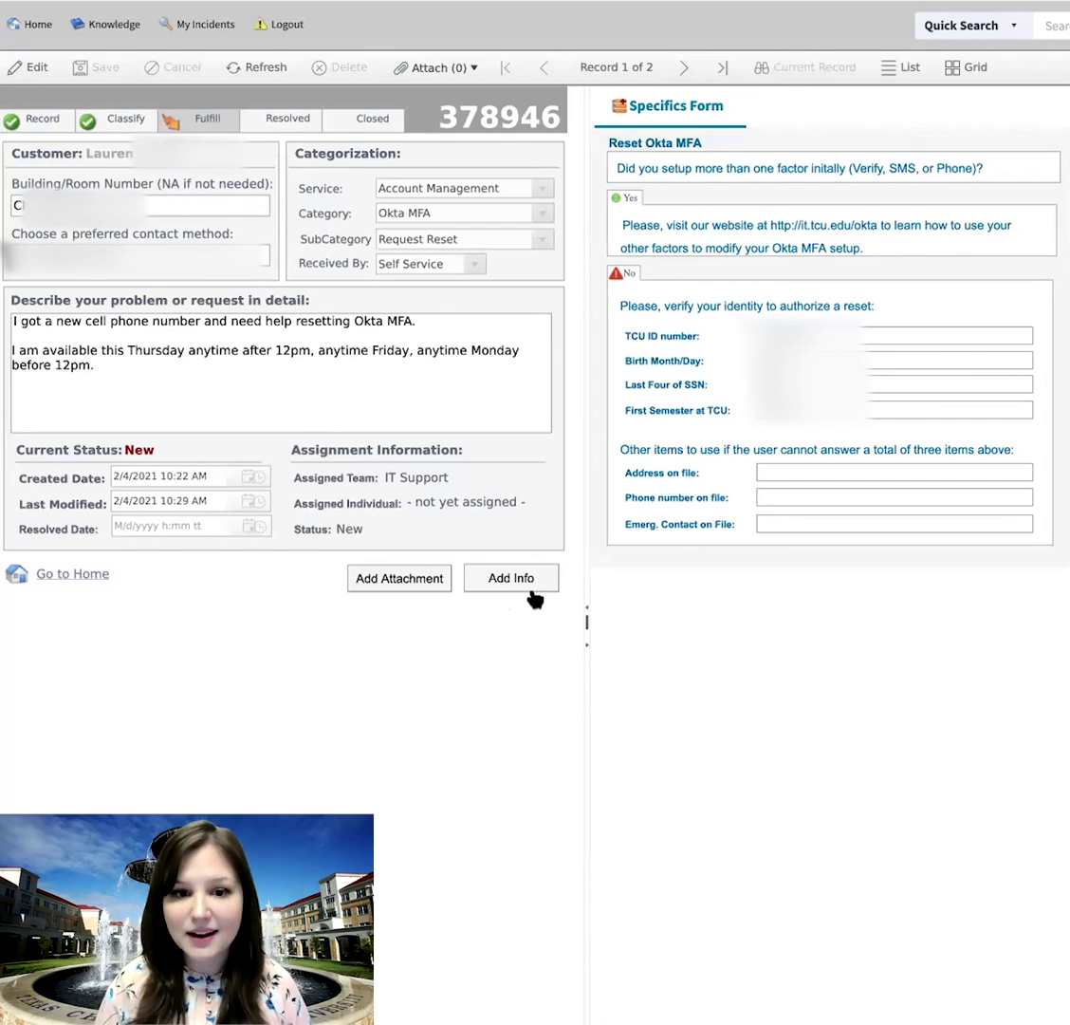
click(521, 586)
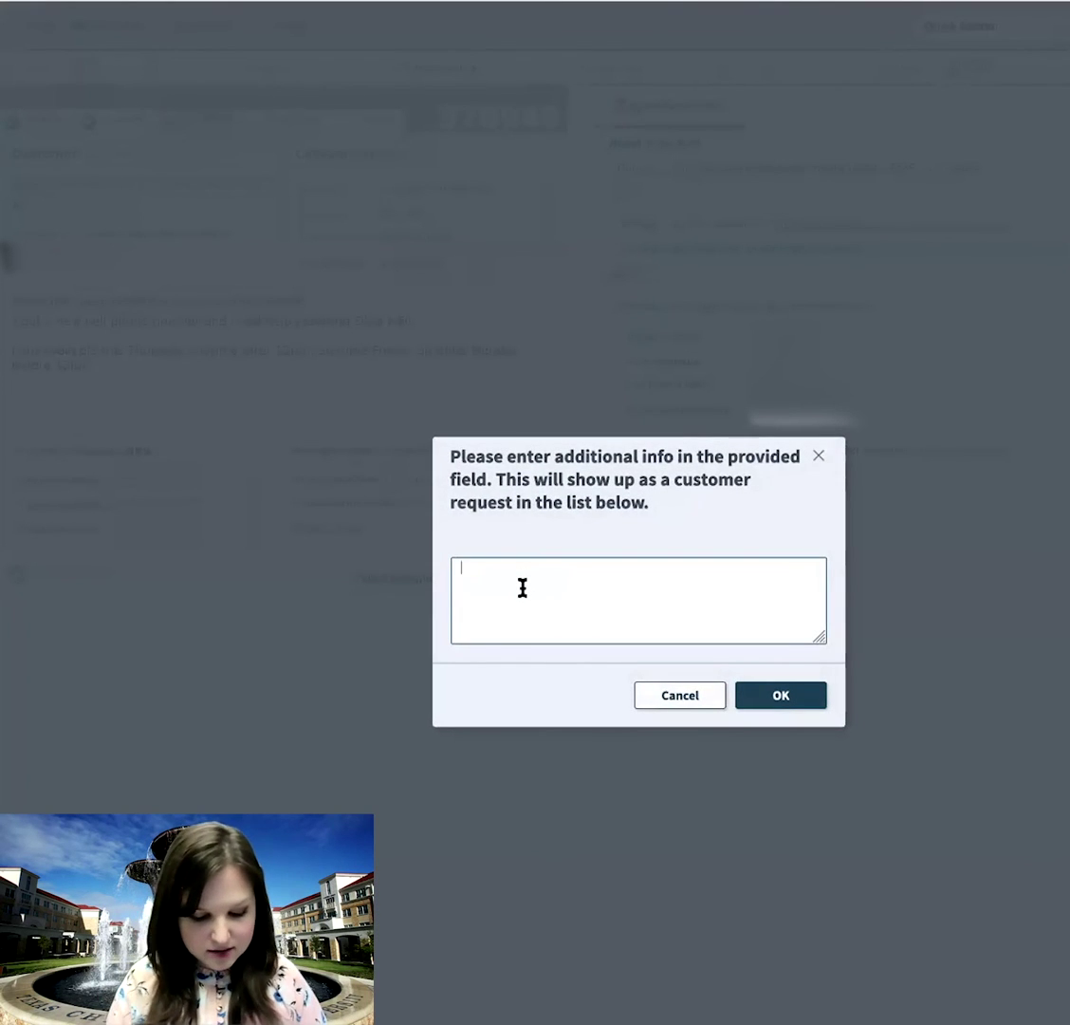
text(I )
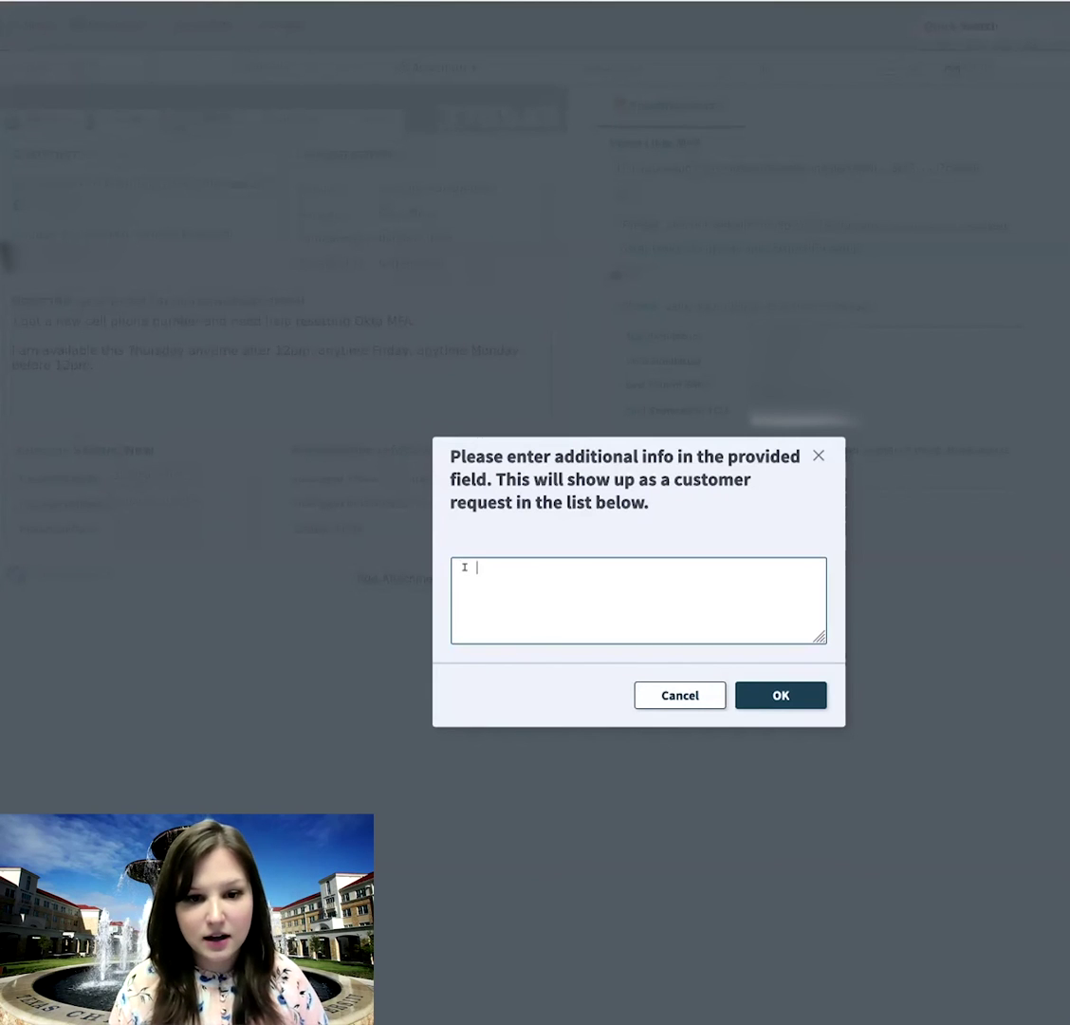
text(found the soluti)
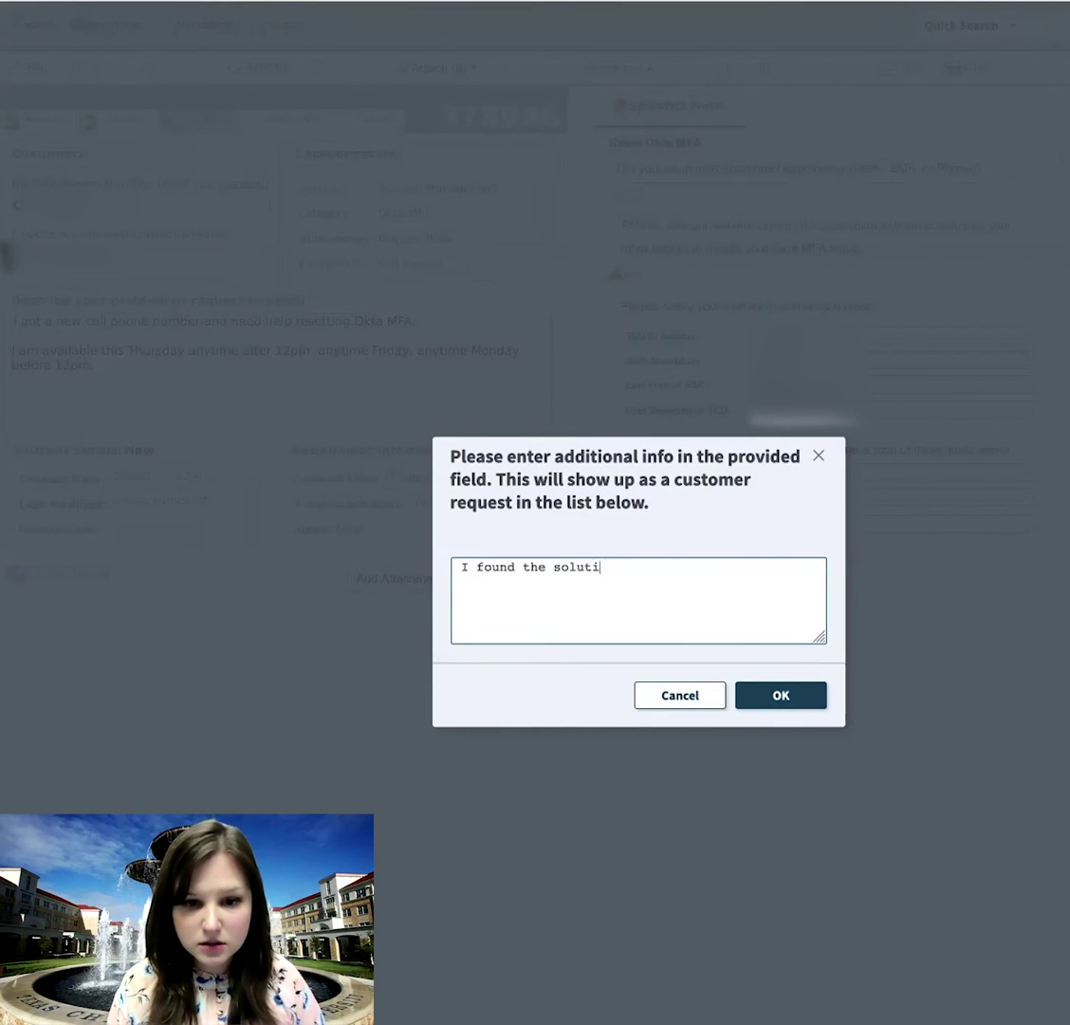
text(on in a know)
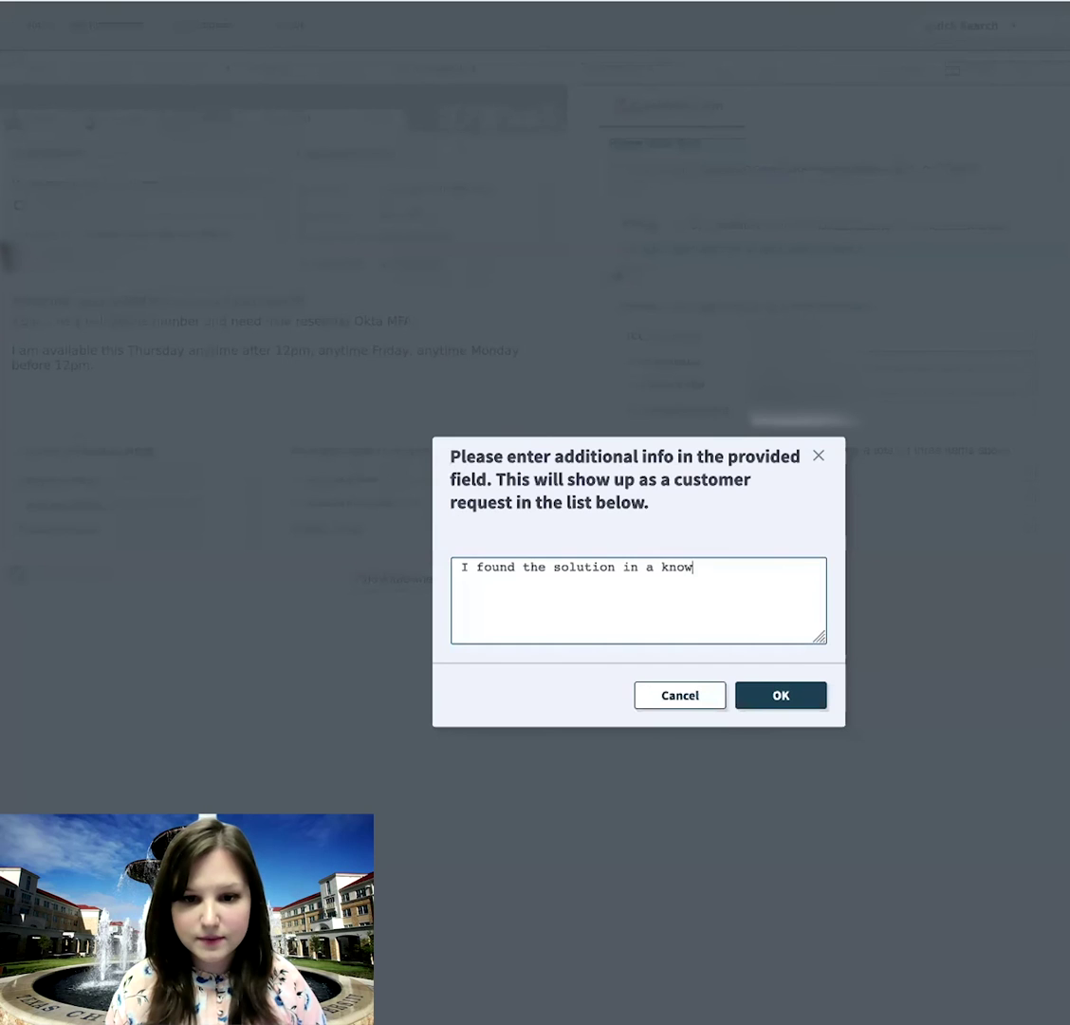
text(ledgebase article,)
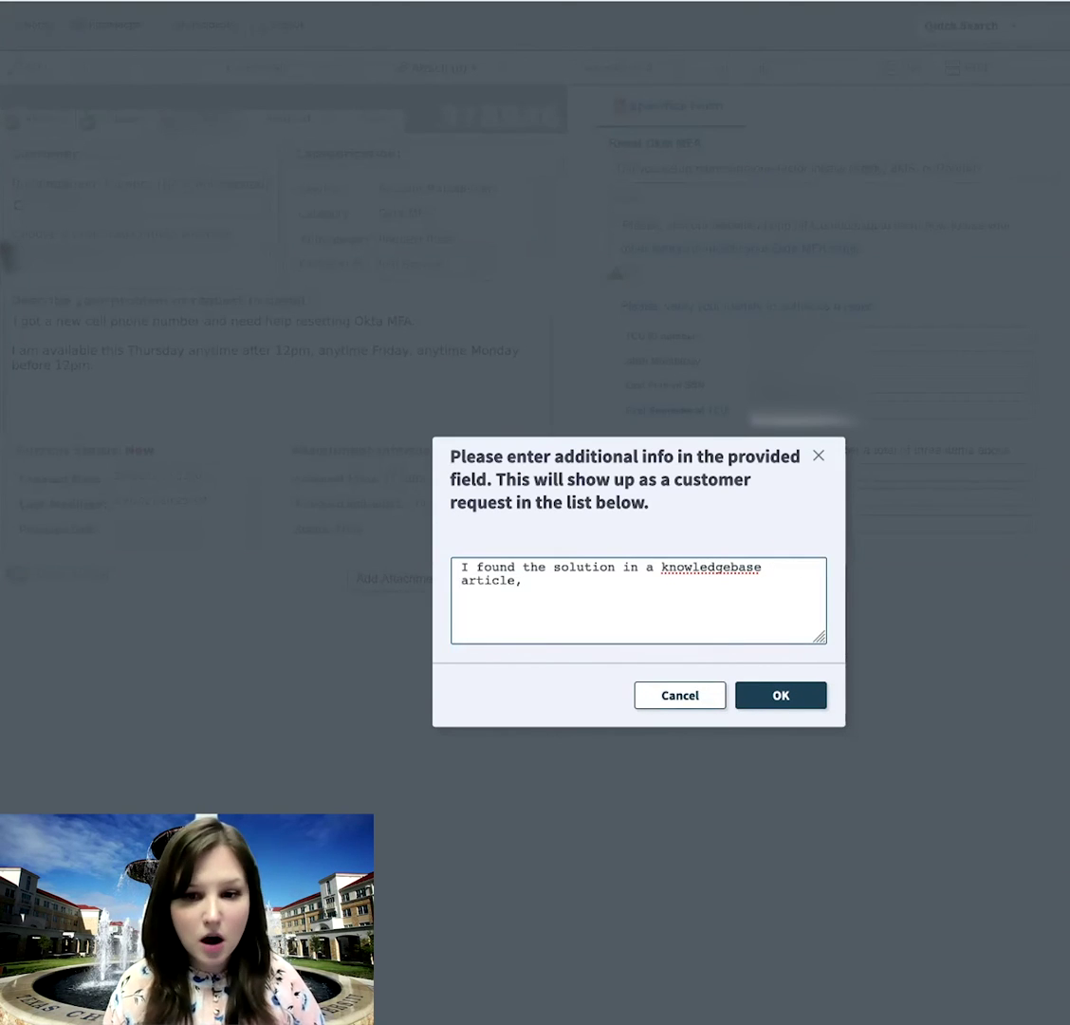
text( and I)
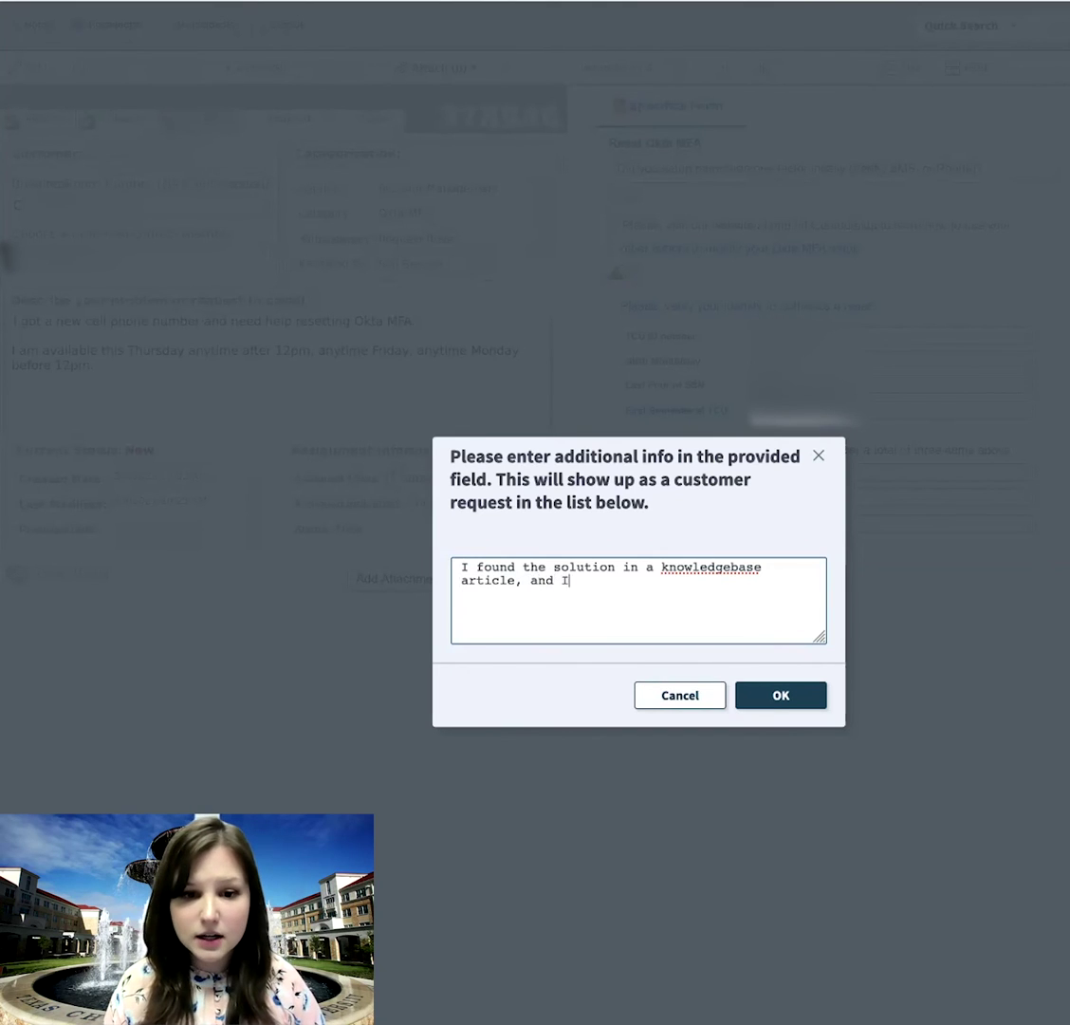
text( no longer need help.)
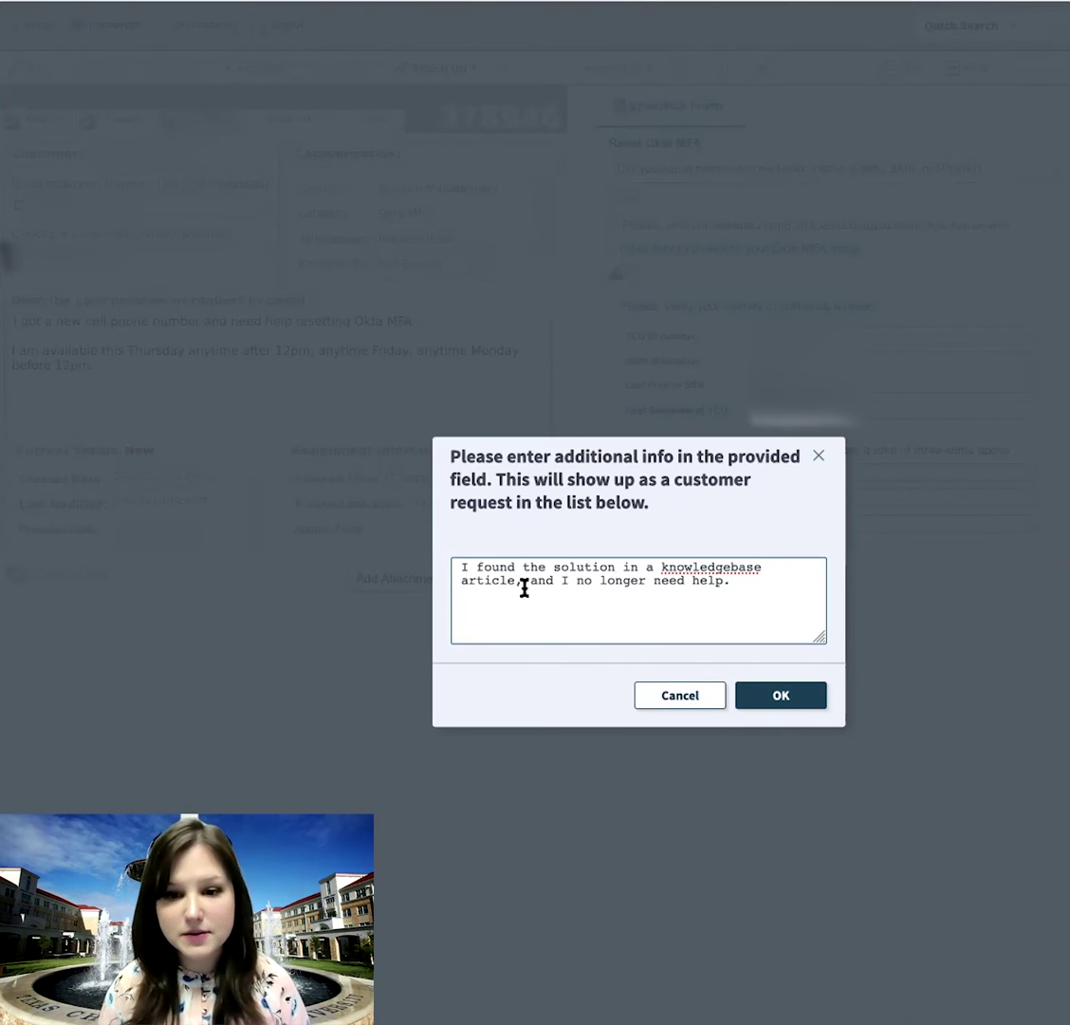
click(781, 695)
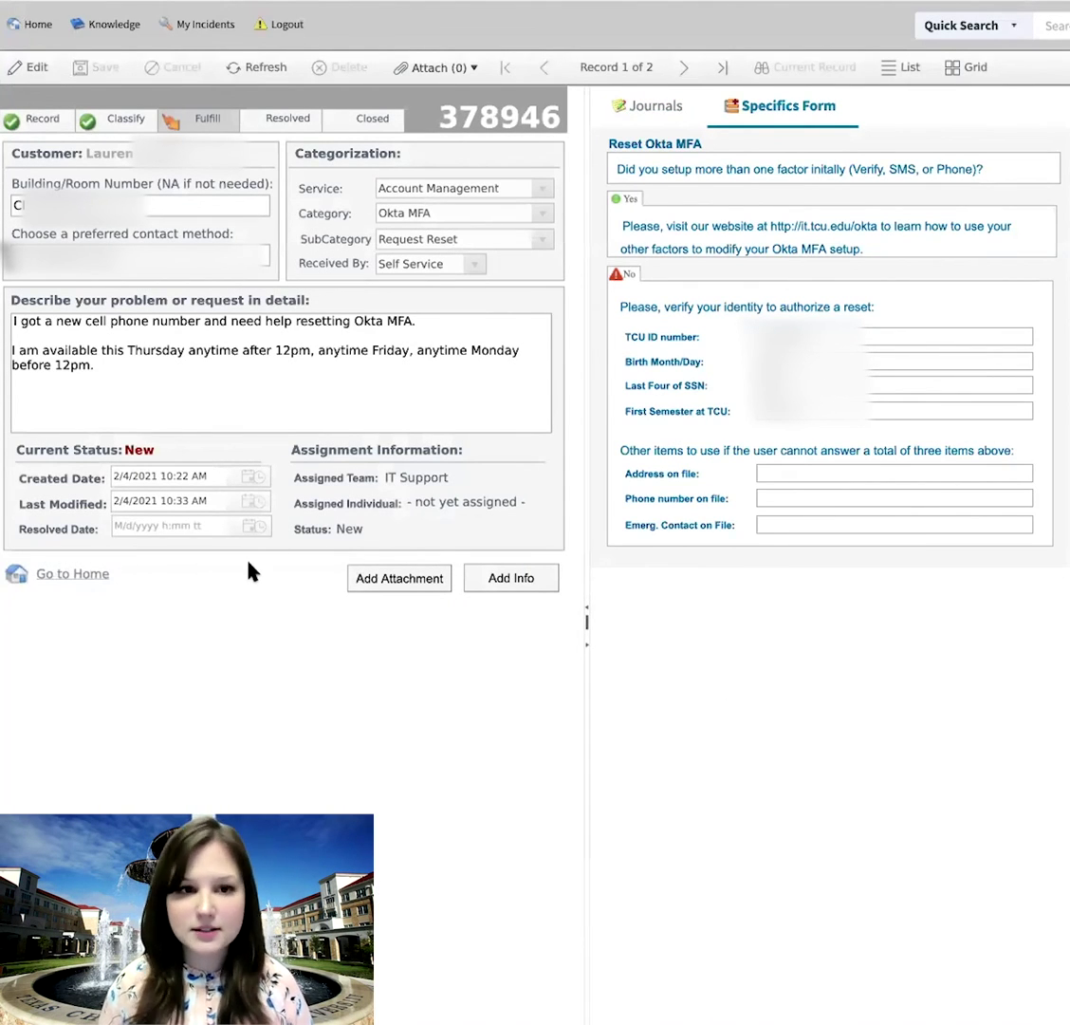
- Return home and list all 58 tickets in the My Incidents Portal
click(36, 25)
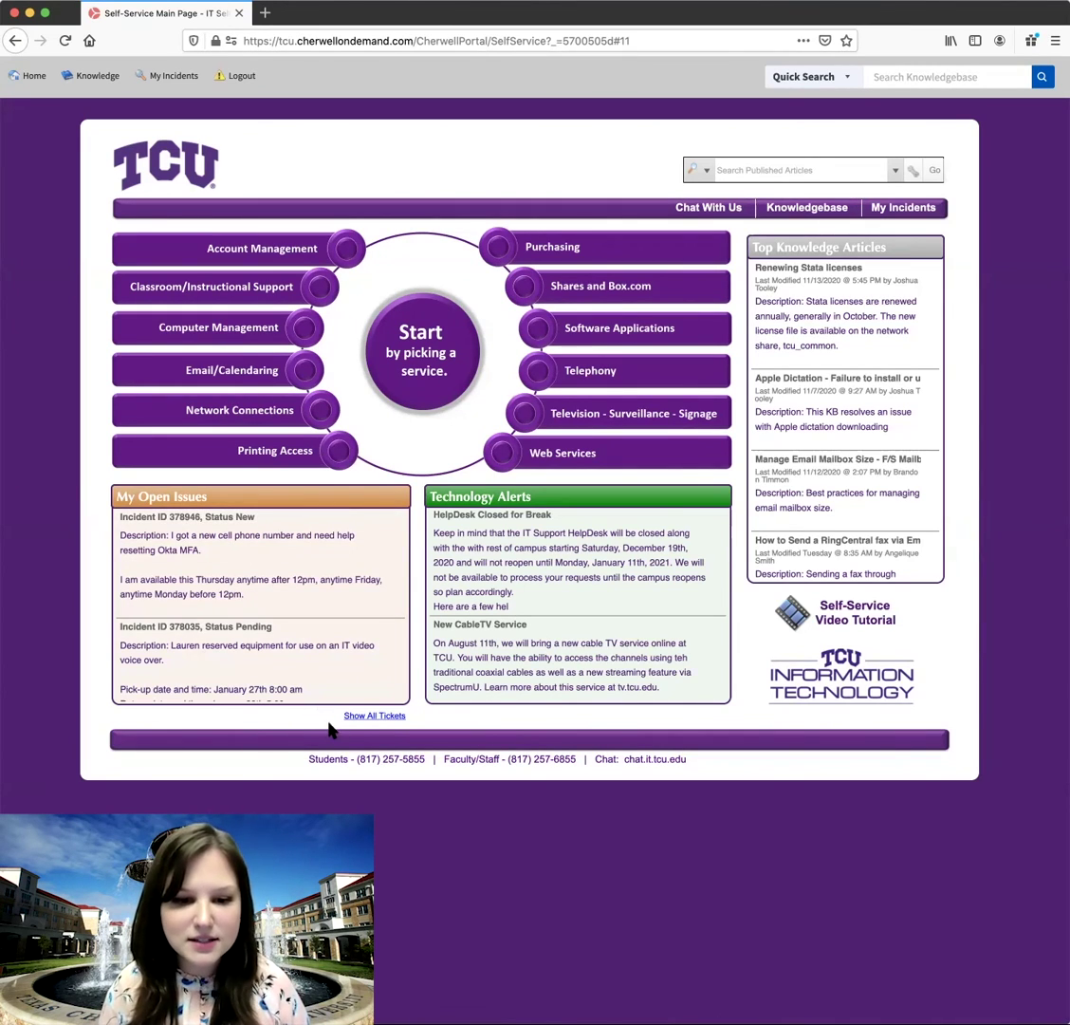
click(376, 717)
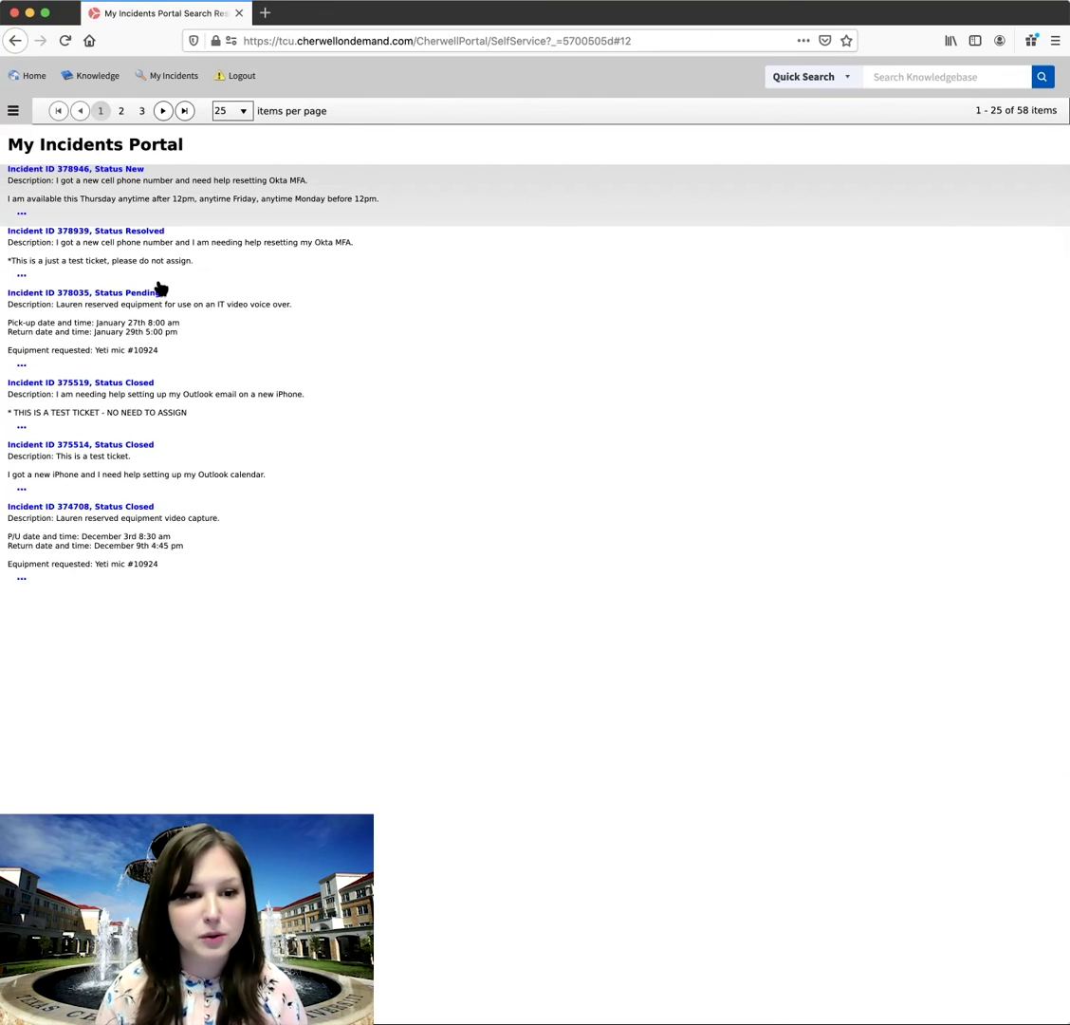
click(99, 385)
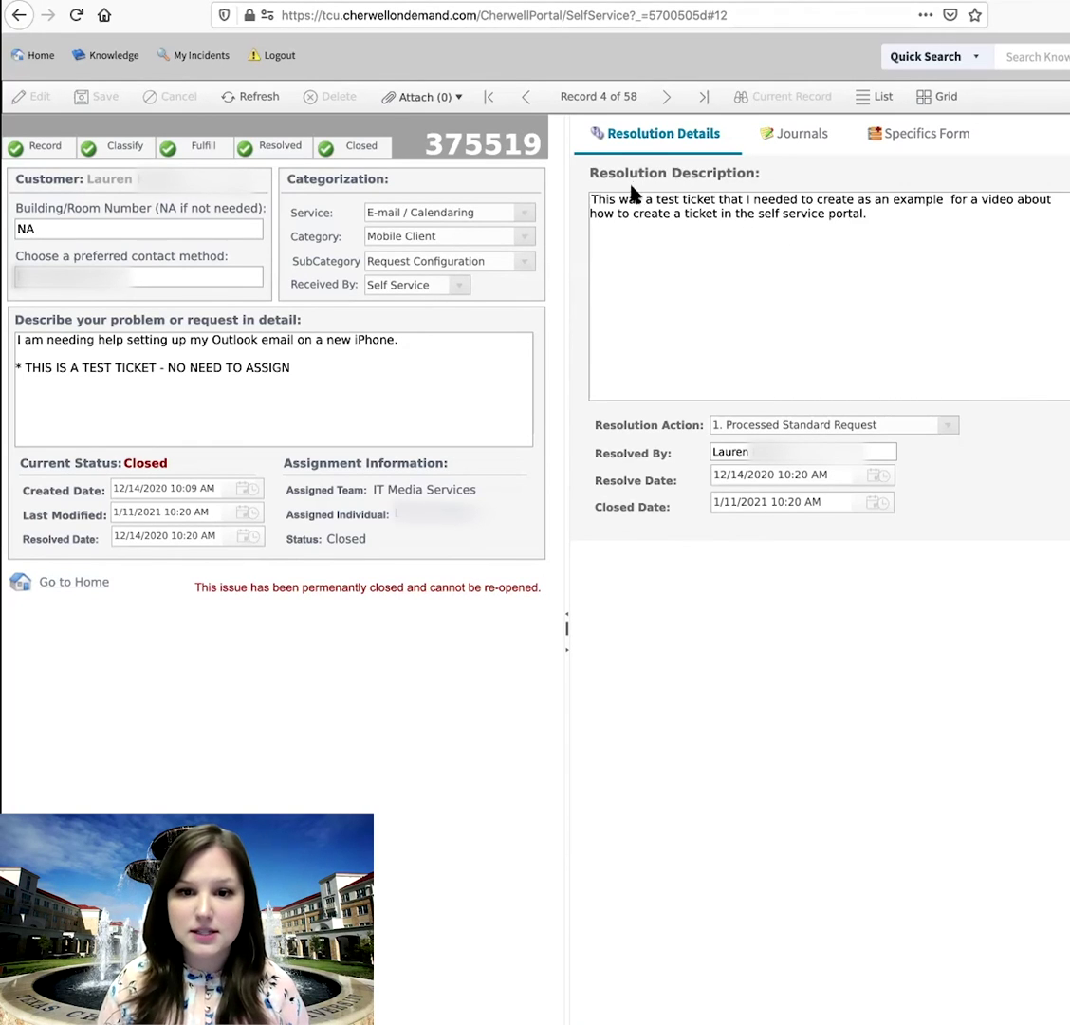
click(789, 134)
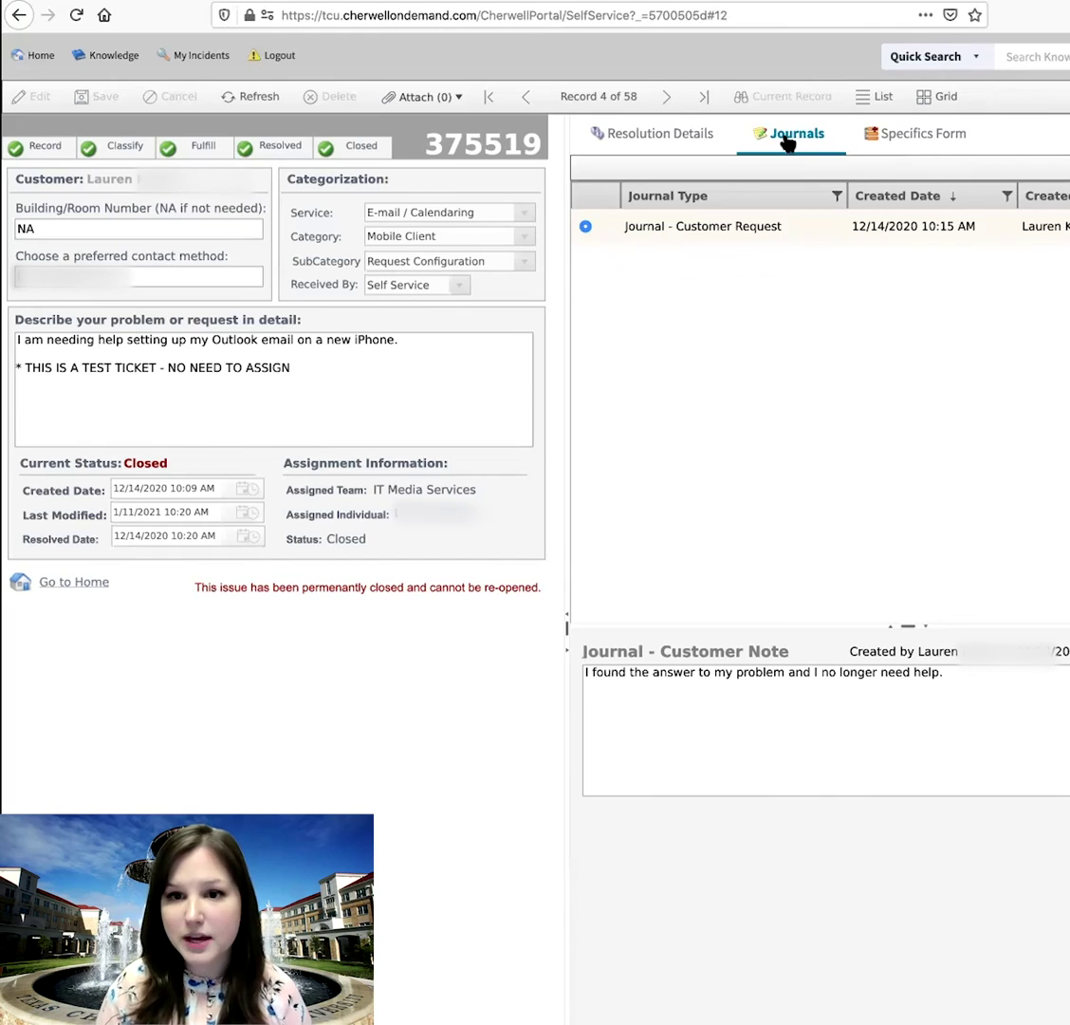
click(896, 142)
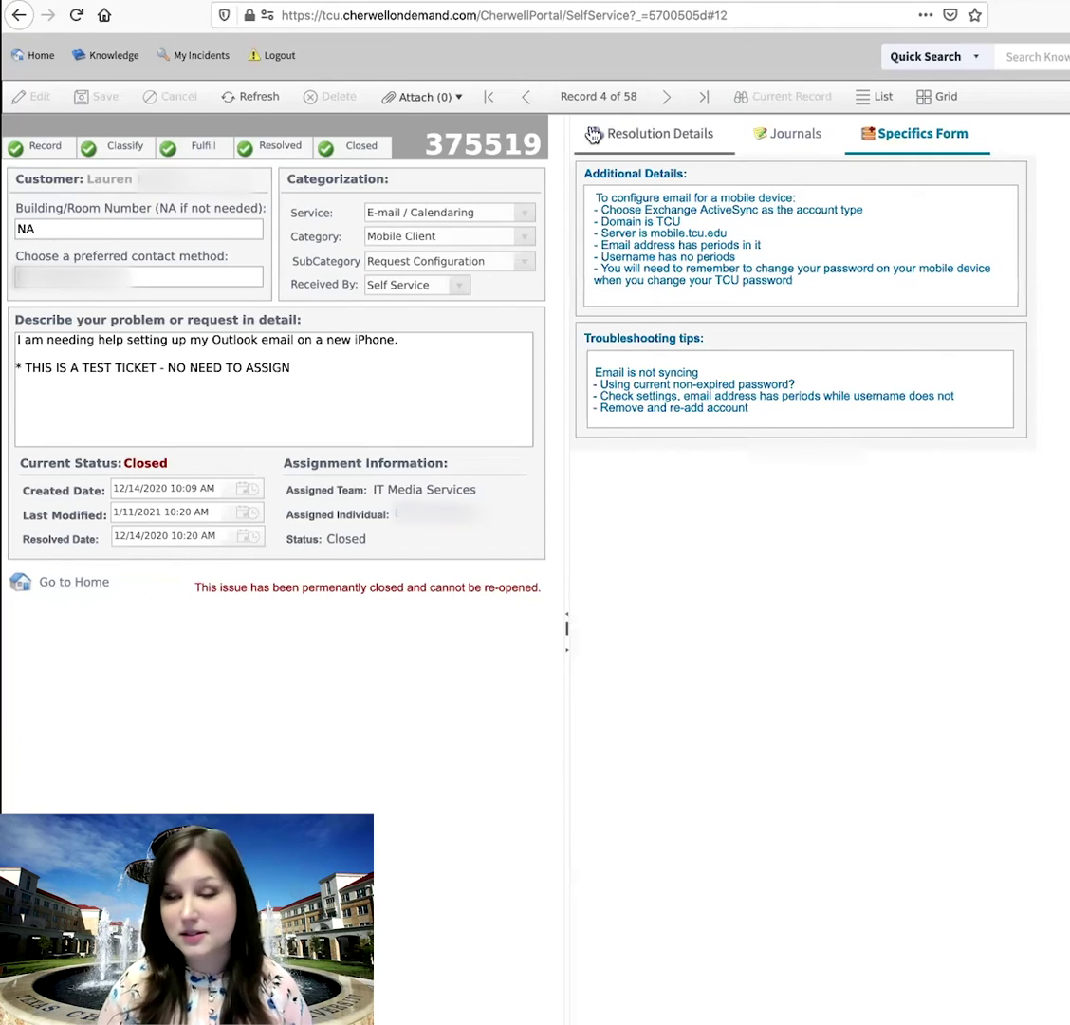
click(38, 59)
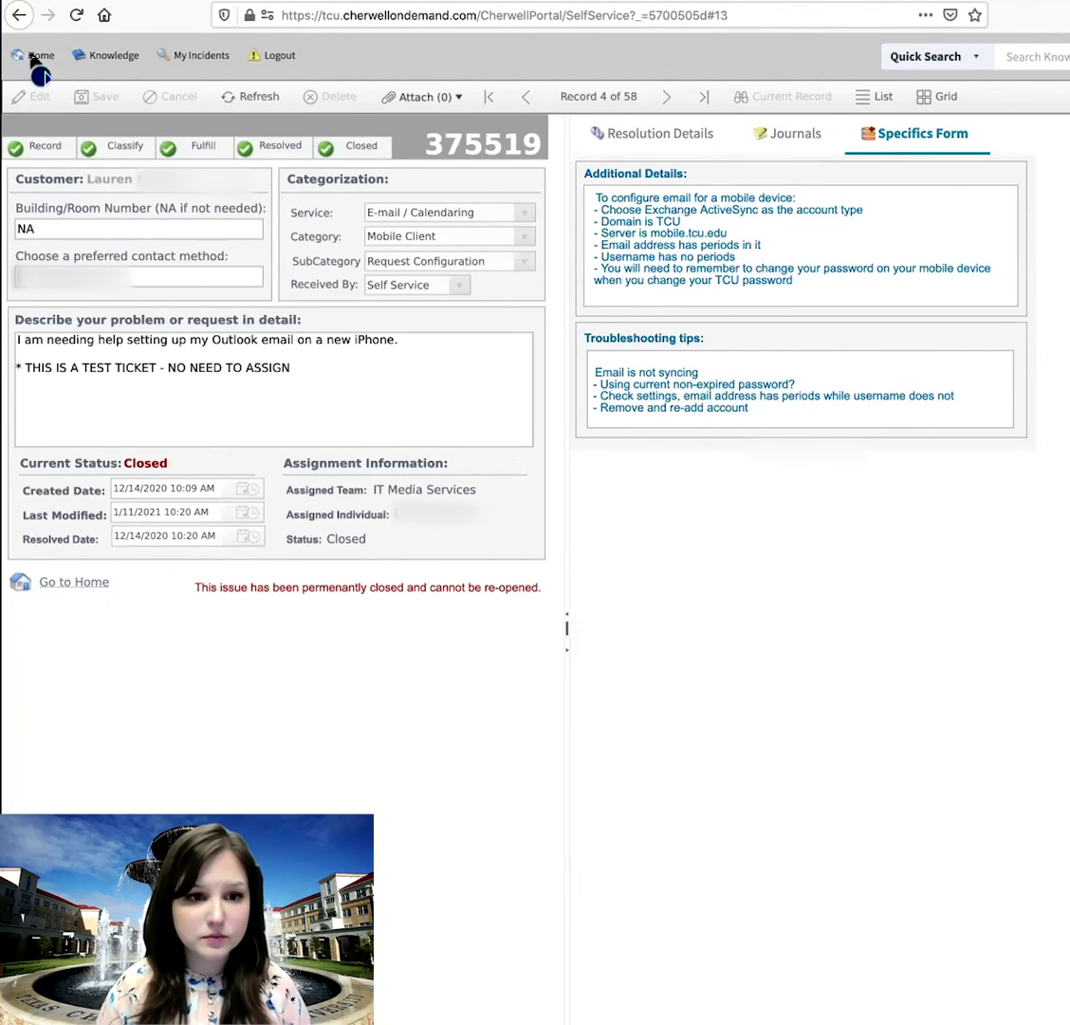